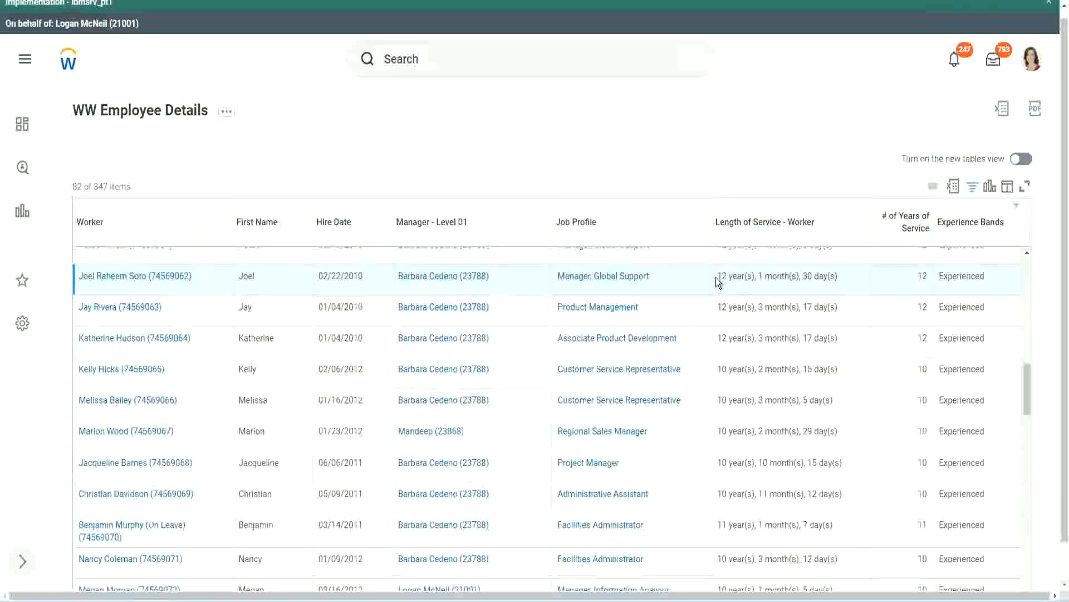
Compare Length of Service with # of Years of Service for the Manager, Global Support row and the Administrative Assistant row.
{"action": "left_click_drag", "start_coordinate": [718, 274], "coordinate": [819, 275]}
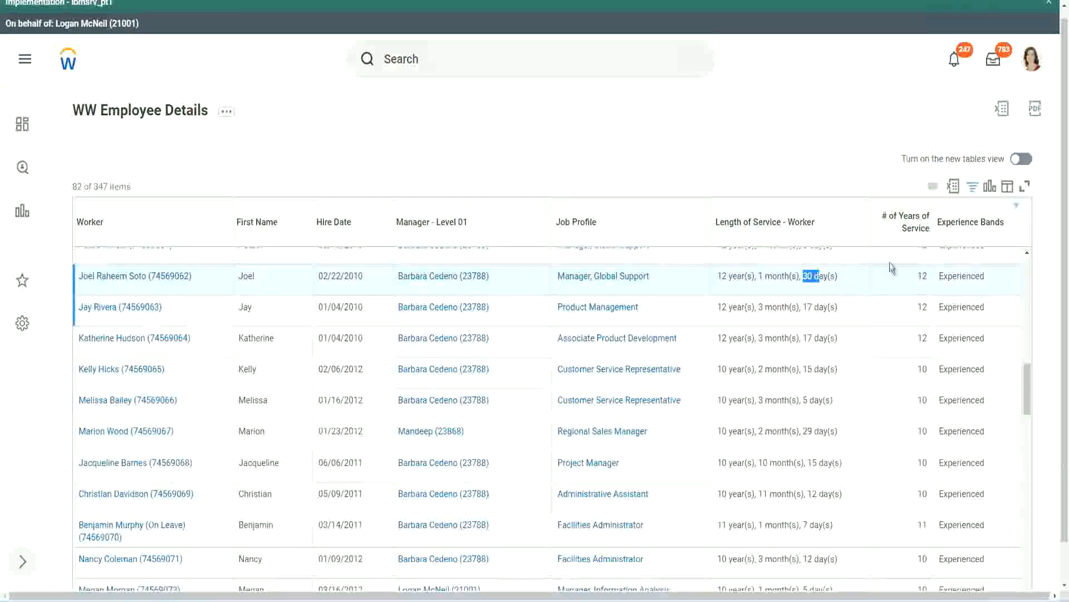
{"action": "left_click", "coordinate": [895, 286]}
{"action": "double_click", "coordinate": [894, 287]}
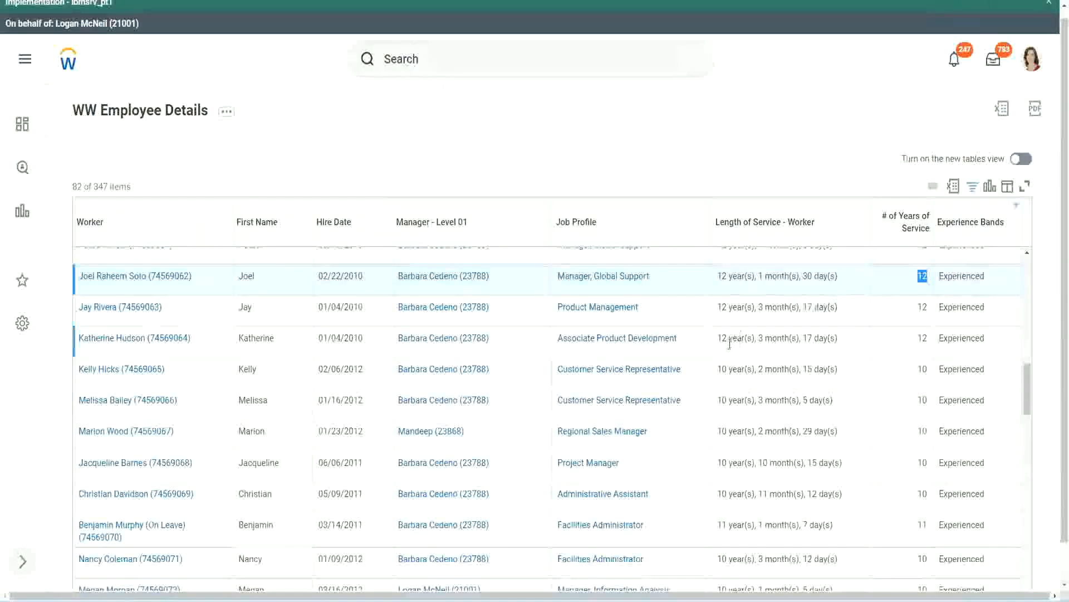
{"action": "left_click", "coordinate": [732, 494]}
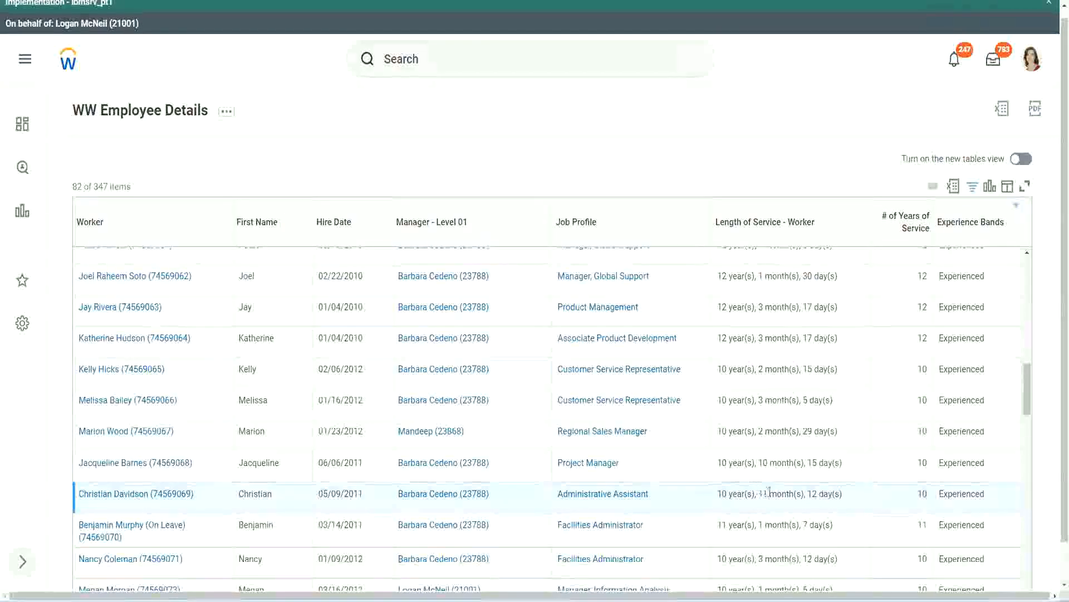
{"action": "left_click_drag", "start_coordinate": [760, 493], "coordinate": [818, 493]}
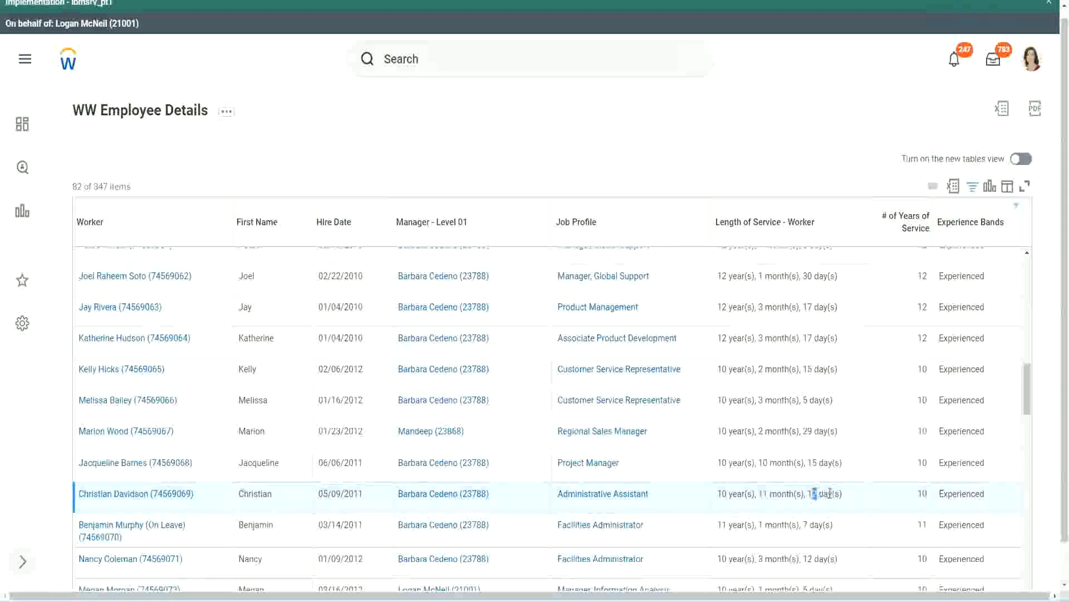
{"action": "left_click", "coordinate": [830, 494]}
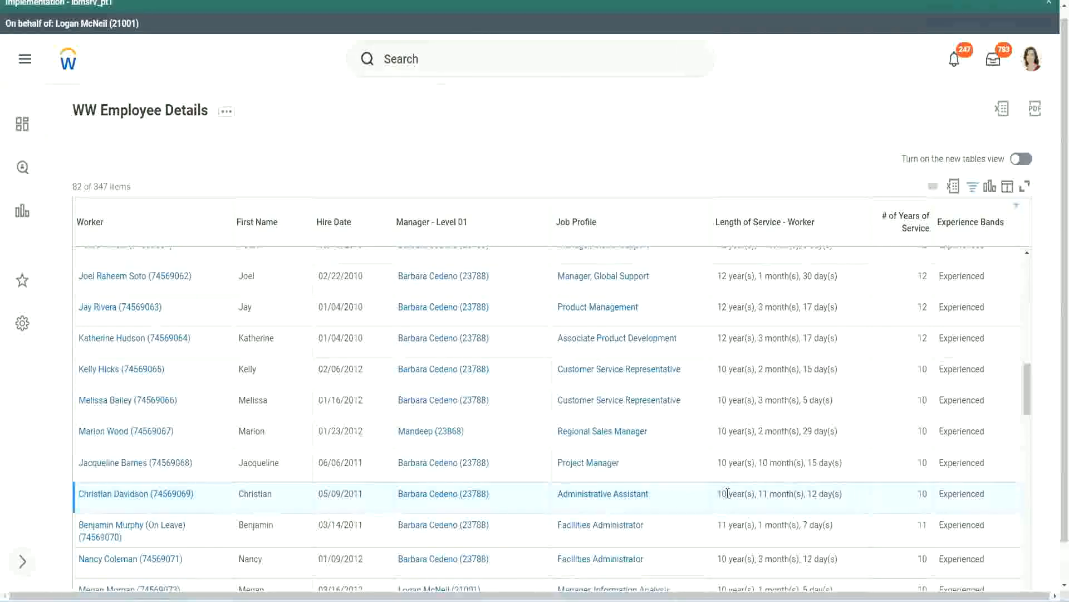
{"action": "double_click", "coordinate": [922, 493]}
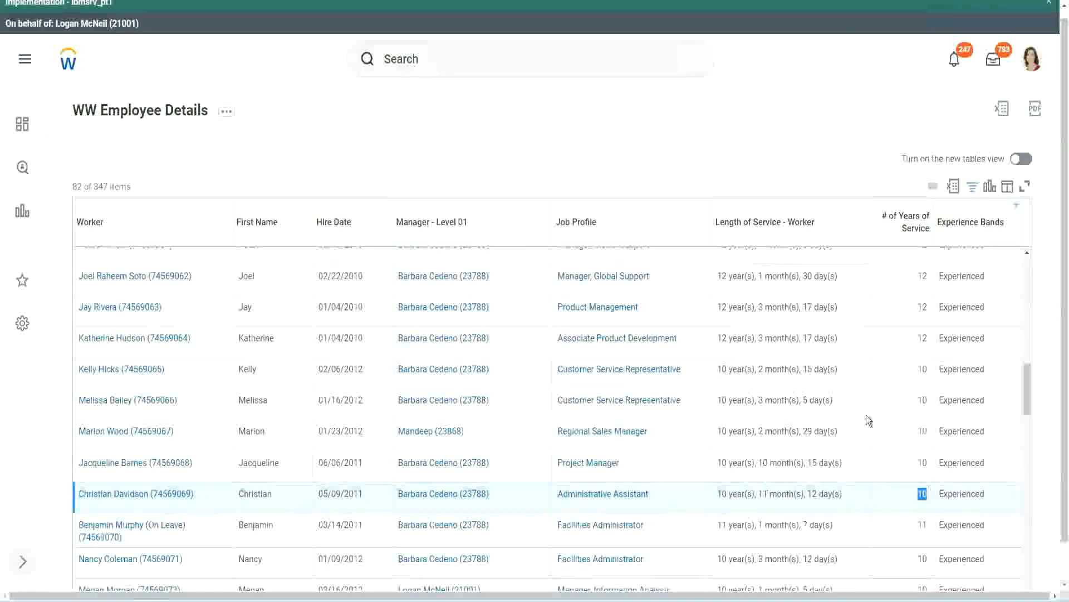
{"action": "left_click", "coordinate": [922, 352]}
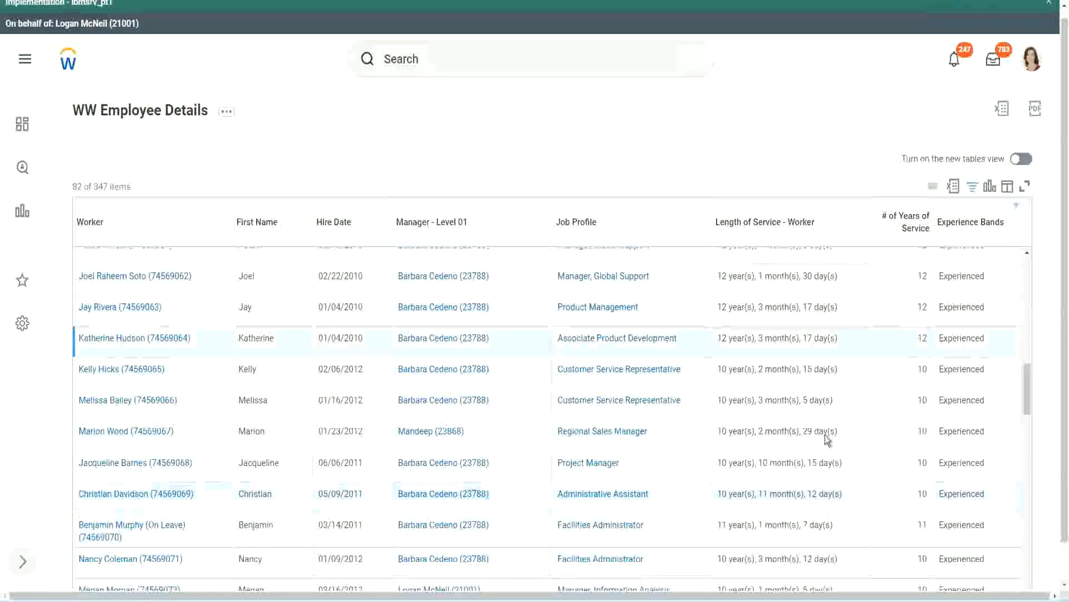
{"action": "double_click", "coordinate": [731, 490]}
{"action": "left_click", "coordinate": [808, 491]}
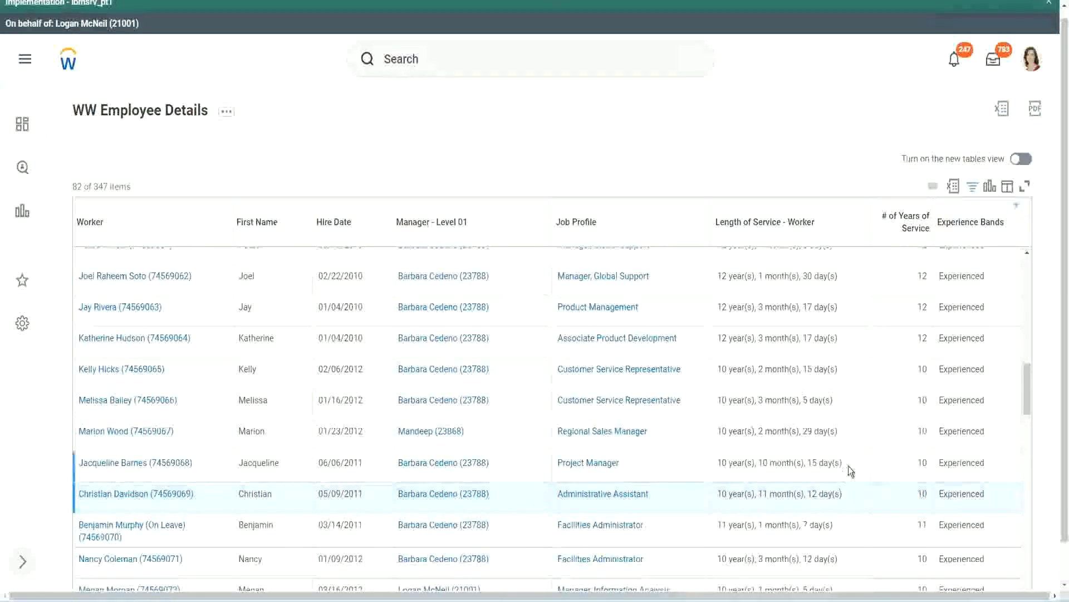
Check how months and days of service are reflected in # of Years of Service, including the Project Manager row.
{"action": "double_click", "coordinate": [923, 276]}
{"action": "left_click_drag", "start_coordinate": [718, 276], "coordinate": [851, 271]}
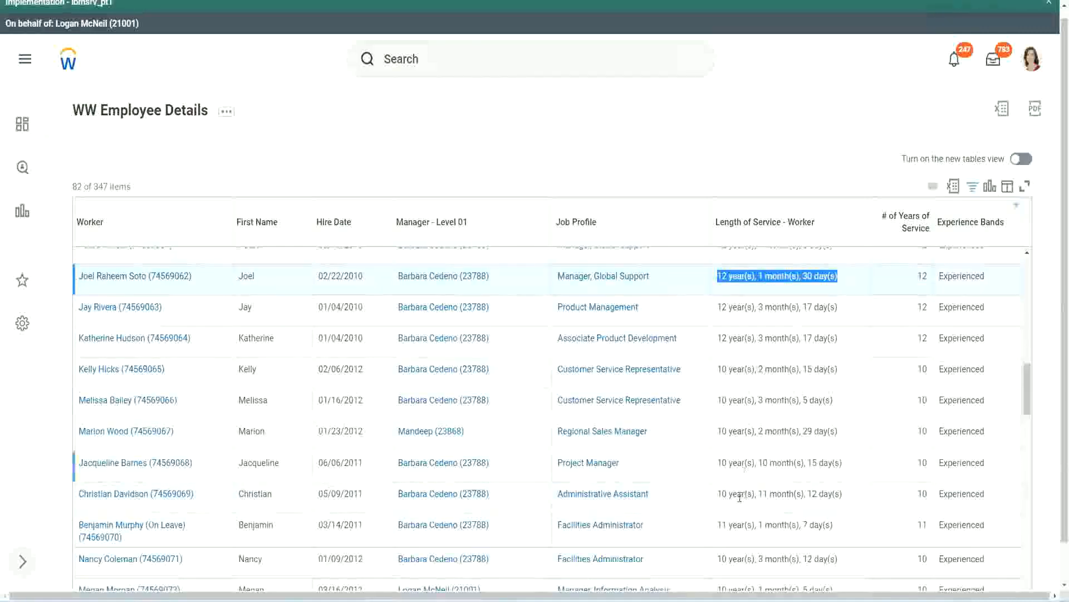
{"action": "left_click", "coordinate": [830, 494]}
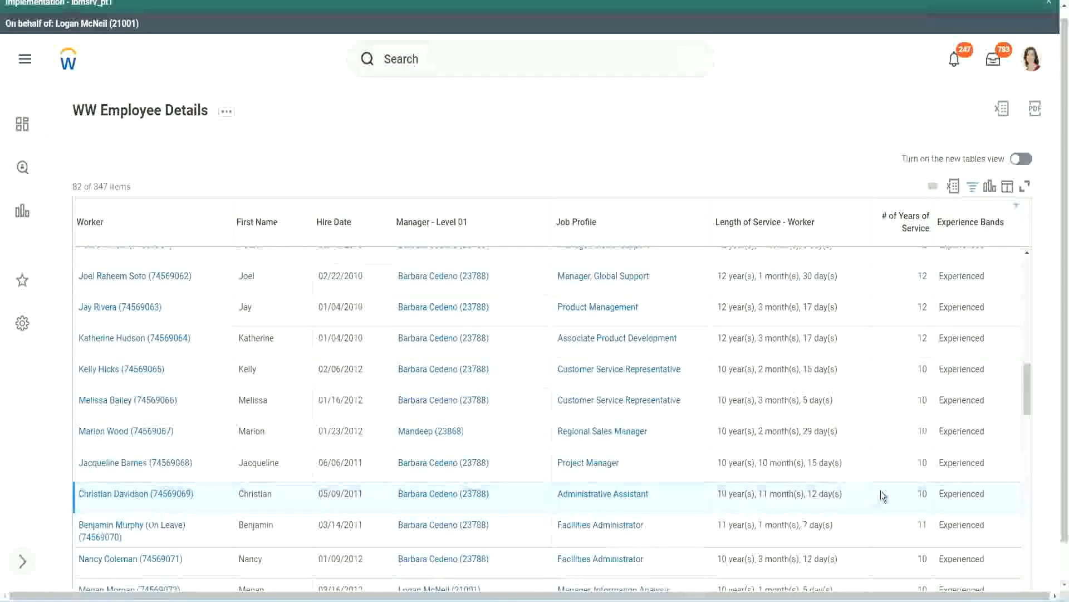
{"action": "double_click", "coordinate": [920, 494]}
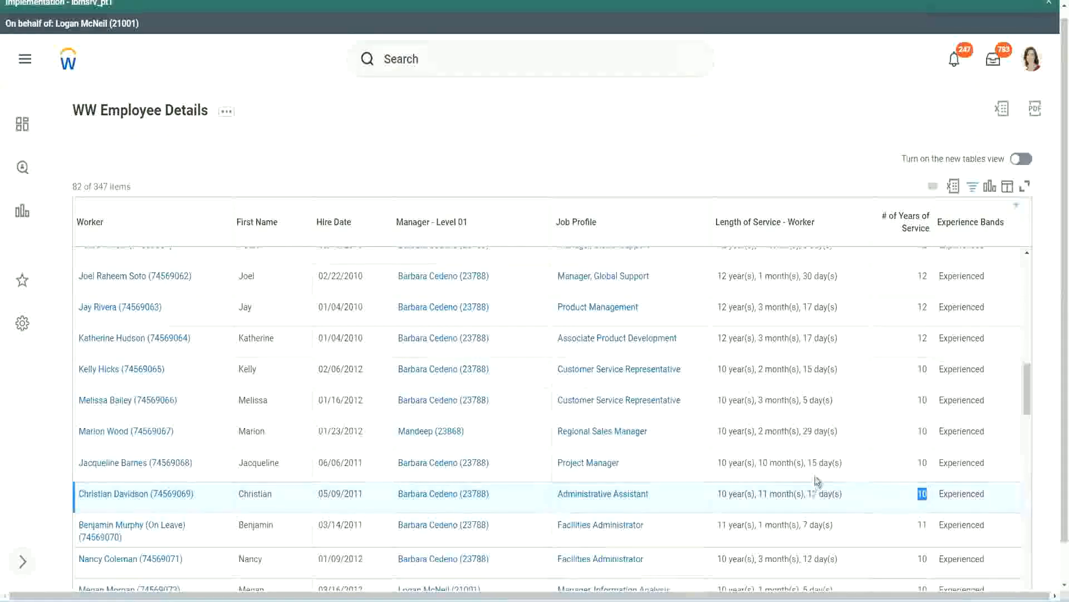
{"action": "left_click", "coordinate": [883, 497]}
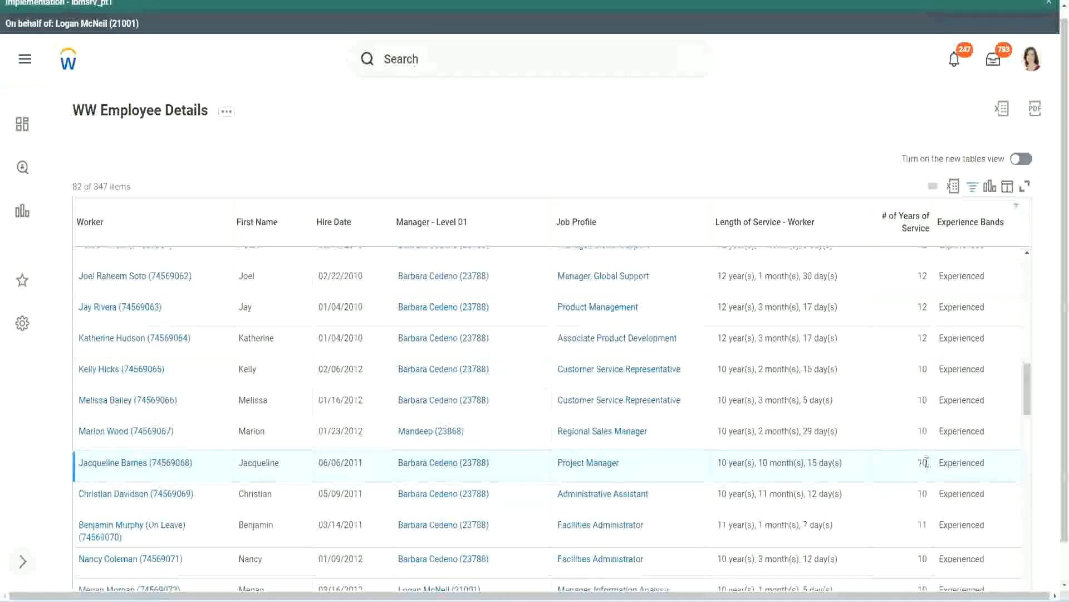
{"action": "left_click_drag", "start_coordinate": [918, 461], "coordinate": [924, 461]}
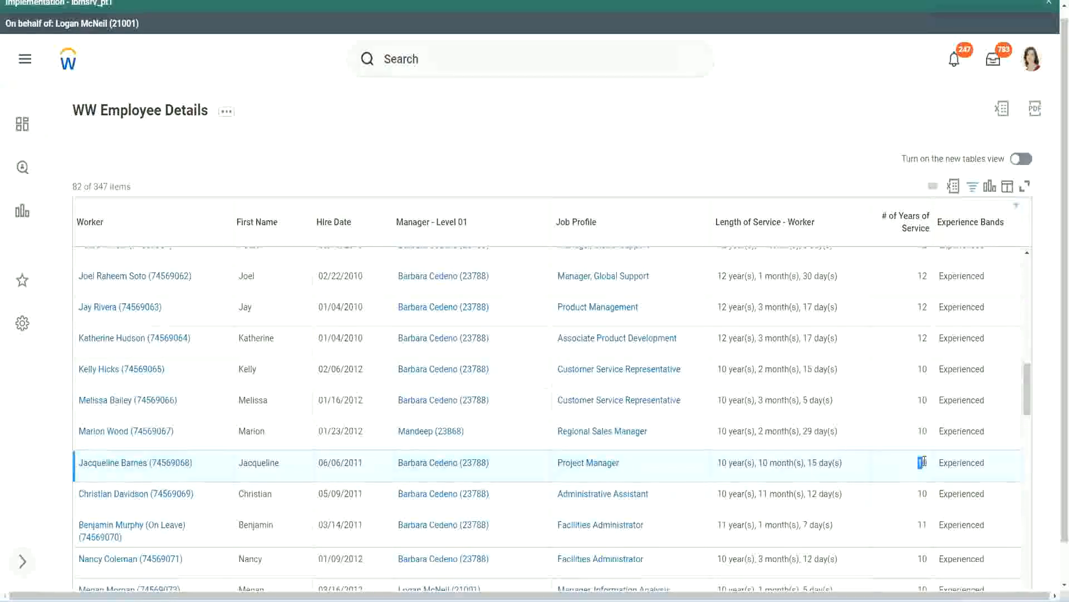
{"action": "left_click", "coordinate": [919, 463]}
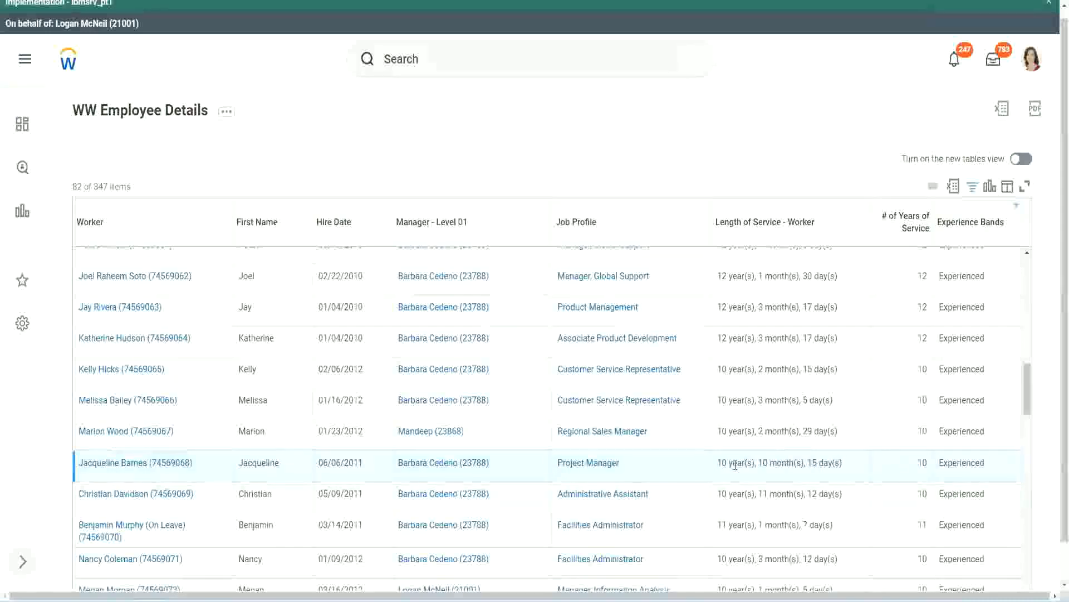
{"action": "double_click", "coordinate": [764, 463]}
{"action": "left_click", "coordinate": [799, 463]}
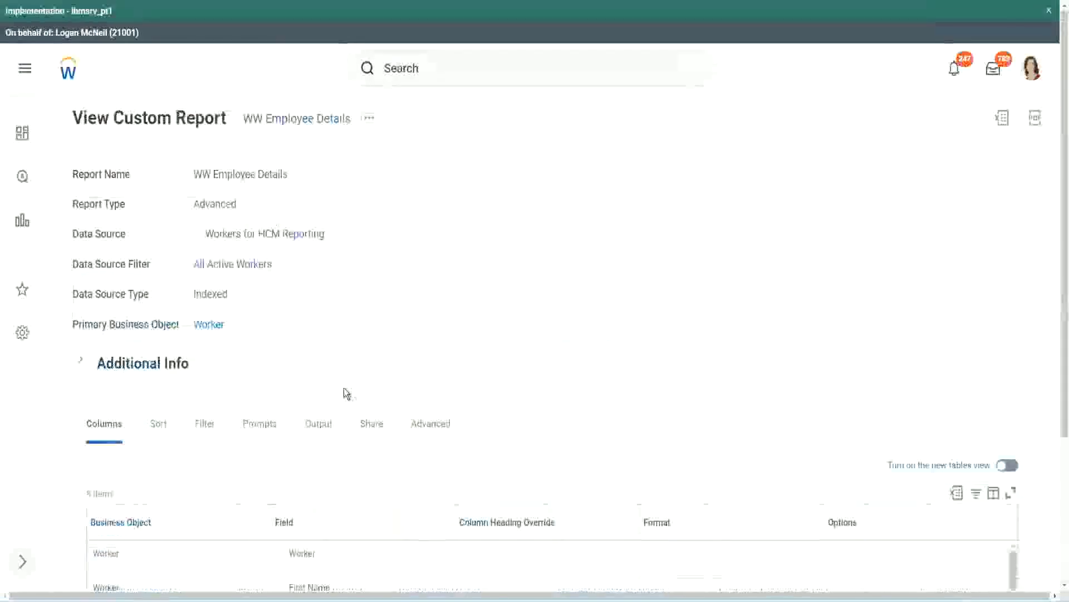
Open the calculated field behind the Experience Bands column in a new tab and review its conditions and return values.
{"action": "scroll", "coordinate": [343, 387], "scroll_direction": "down", "scroll_amount": 5}
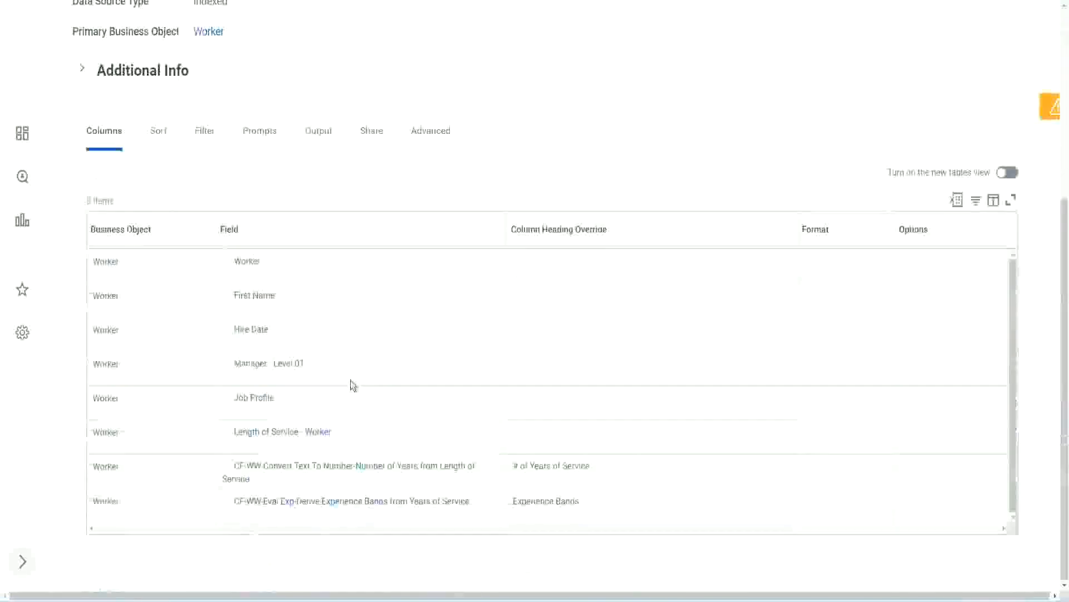
{"action": "right_click", "coordinate": [291, 507]}
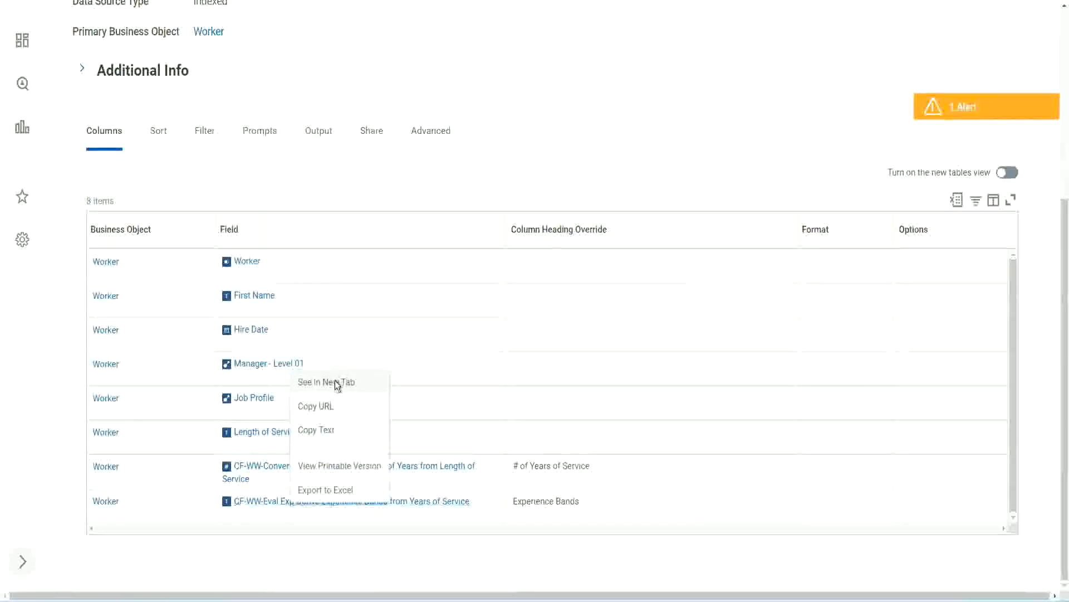
{"action": "left_click", "coordinate": [335, 380]}
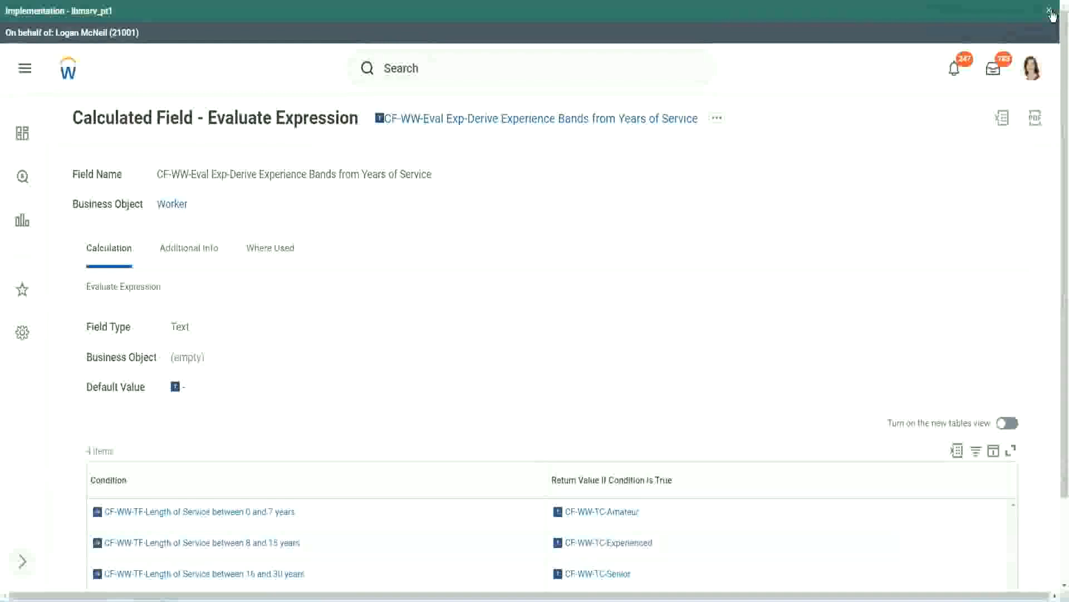
{"action": "left_click", "coordinate": [1050, 12]}
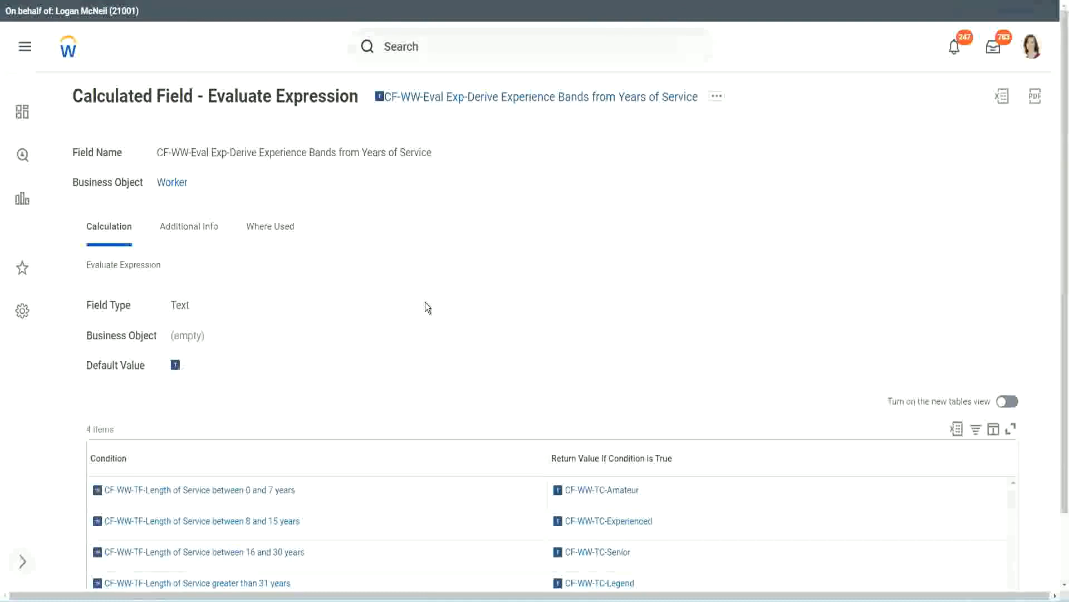
{"action": "scroll", "coordinate": [440, 303], "scroll_direction": "down", "scroll_amount": 1}
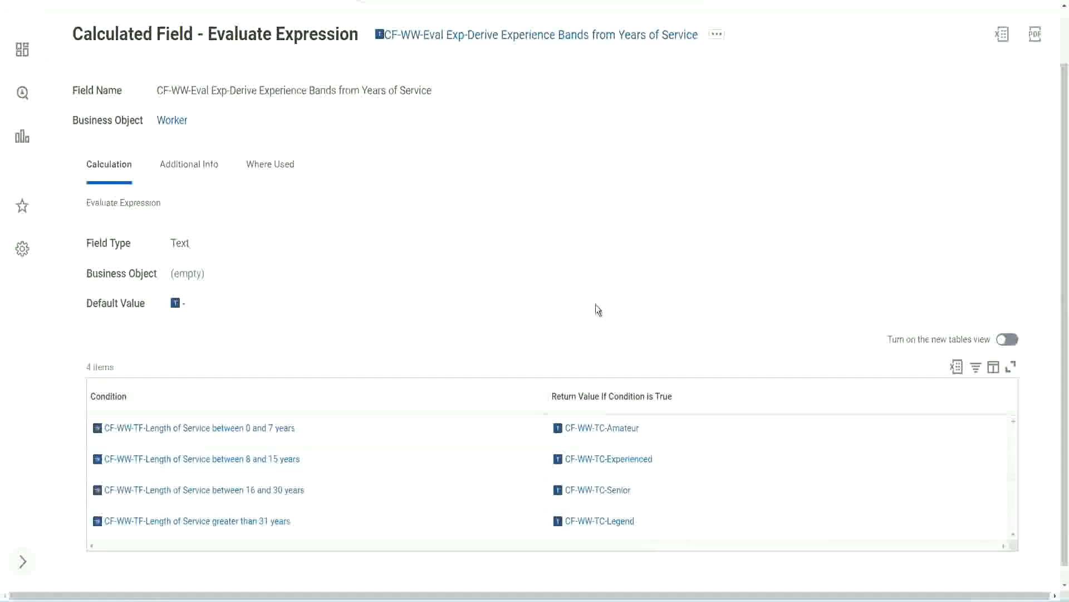
{"action": "left_click", "coordinate": [485, 394]}
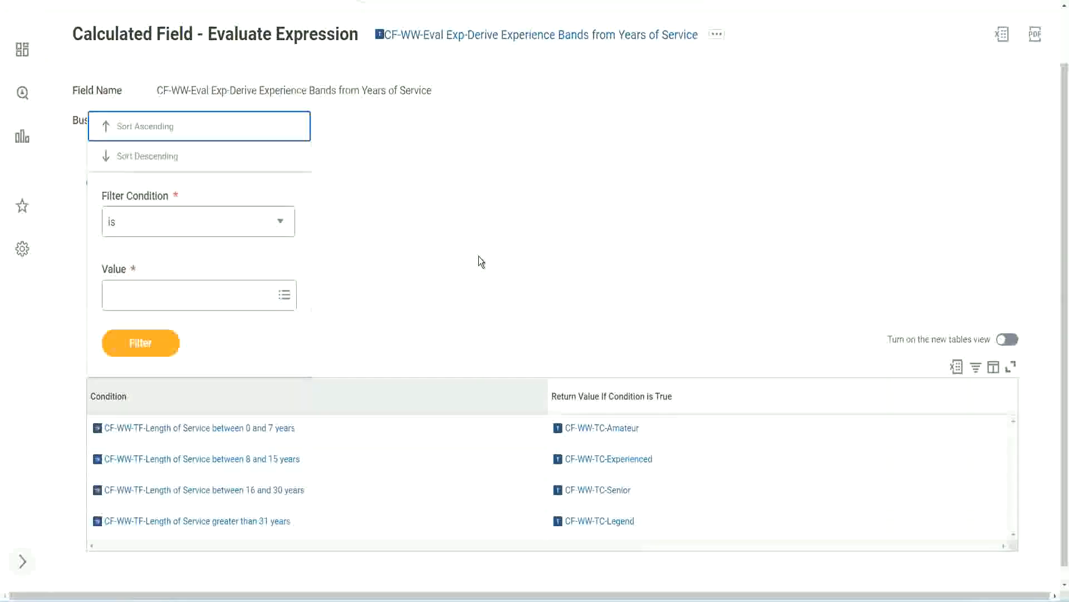
{"action": "left_click", "coordinate": [480, 261]}
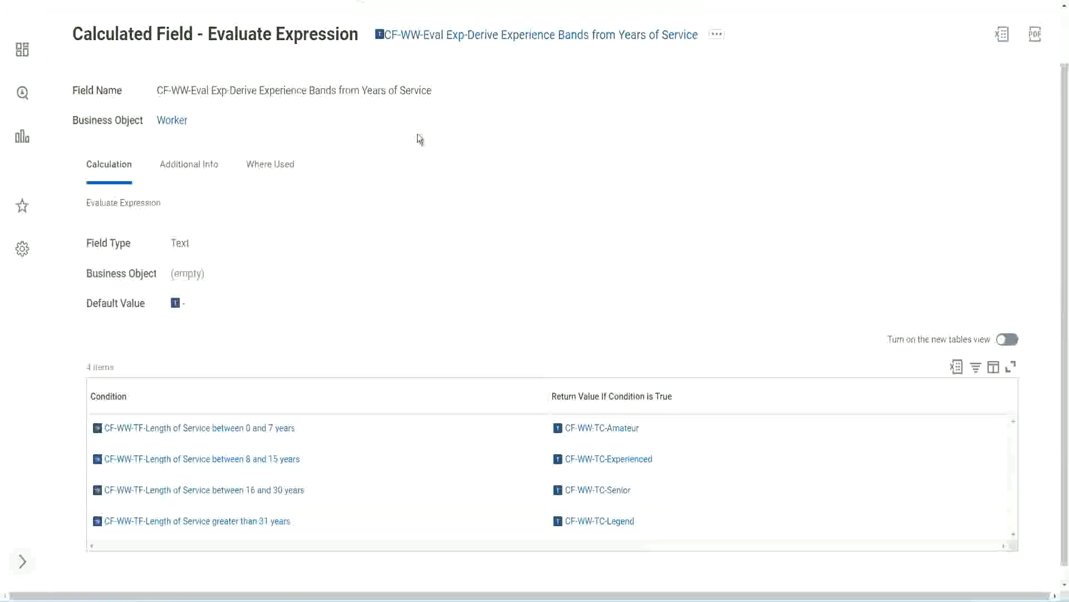
Copy the calculated field's name and open the Create Calculated Field task from the report definition page.
{"action": "right_click", "coordinate": [470, 40]}
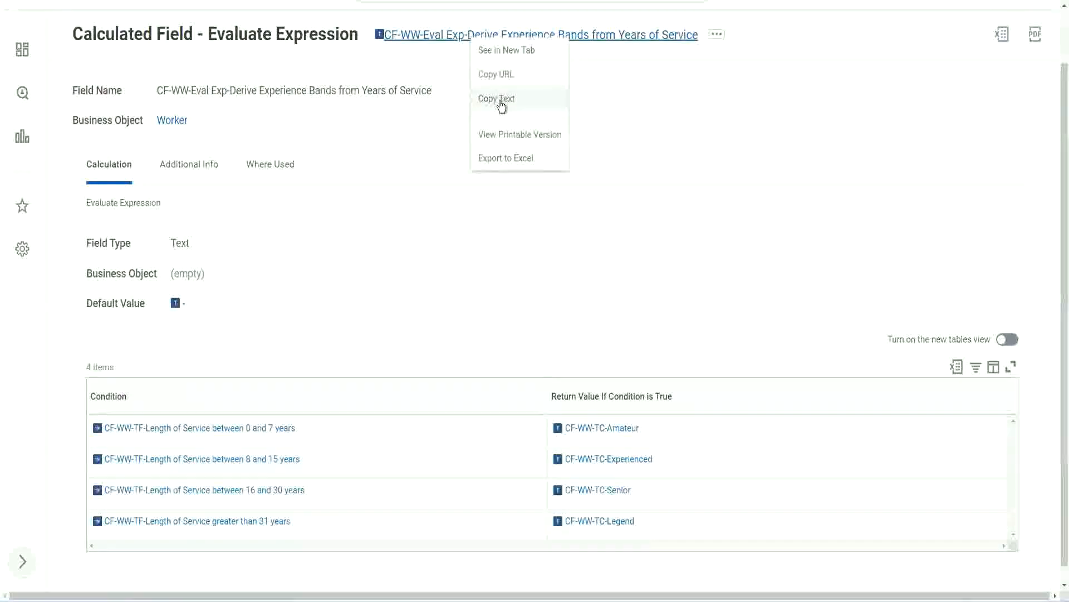
{"action": "left_click", "coordinate": [500, 101]}
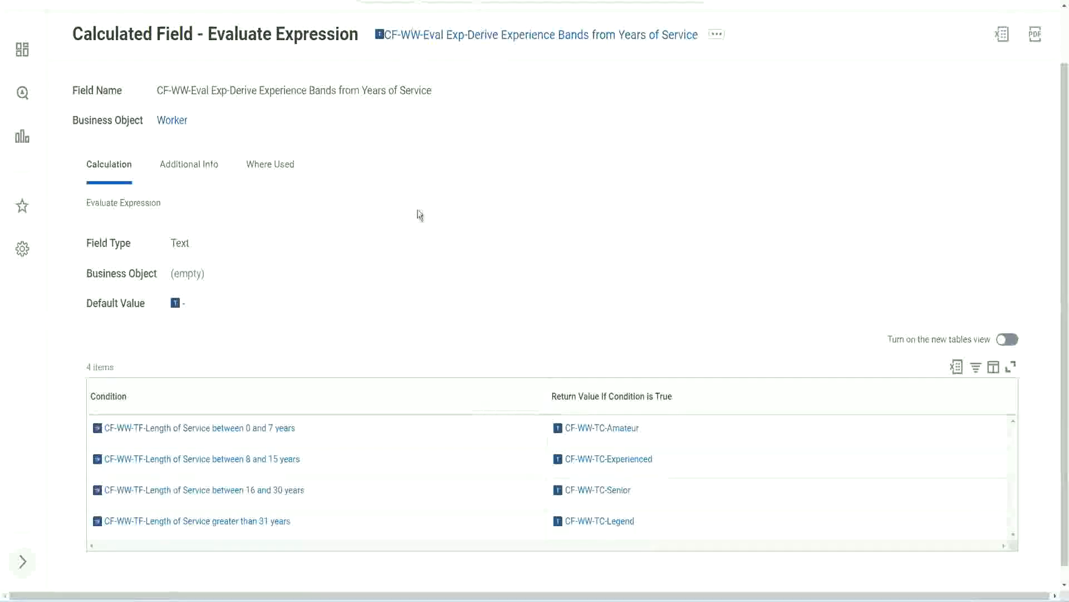
{"action": "scroll", "coordinate": [416, 218], "scroll_direction": "up", "scroll_amount": 2}
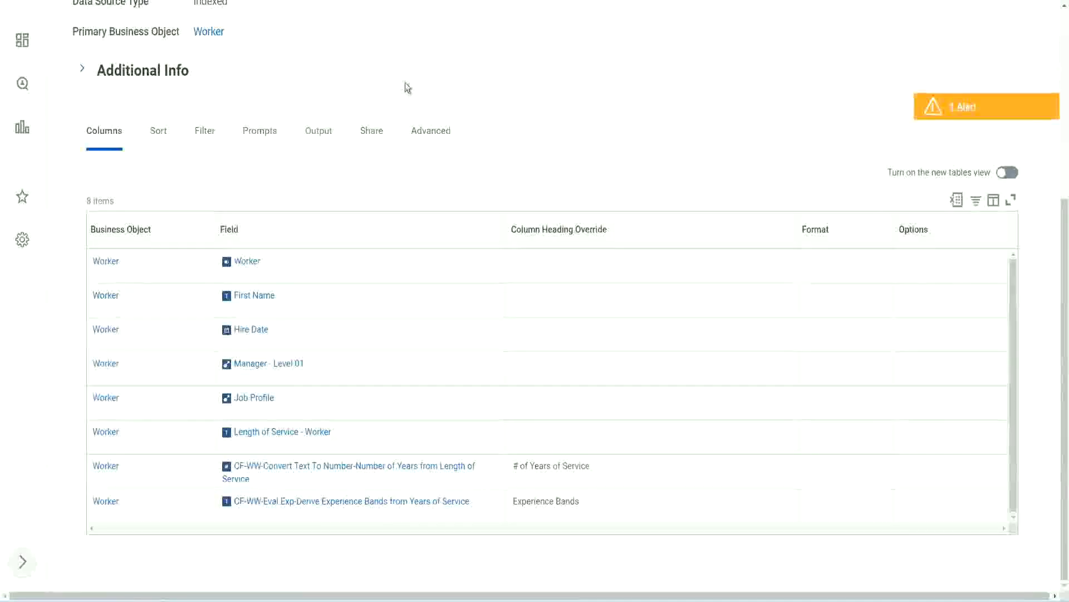
{"action": "scroll", "coordinate": [404, 86], "scroll_direction": "up", "scroll_amount": 5}
{"action": "left_click", "coordinate": [435, 66]}
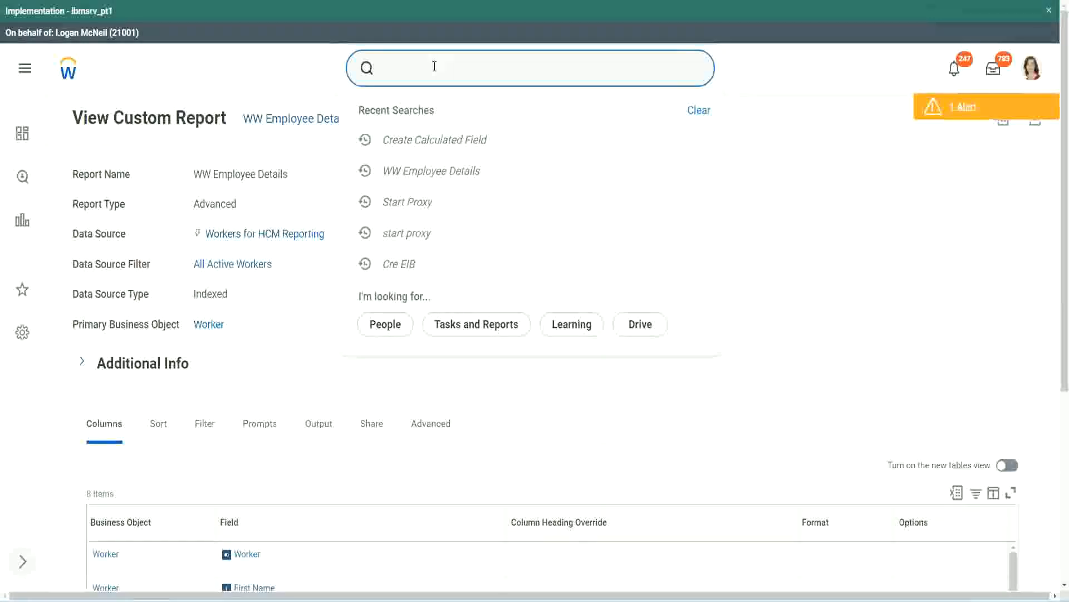
{"action": "type", "text": "create cal field"}
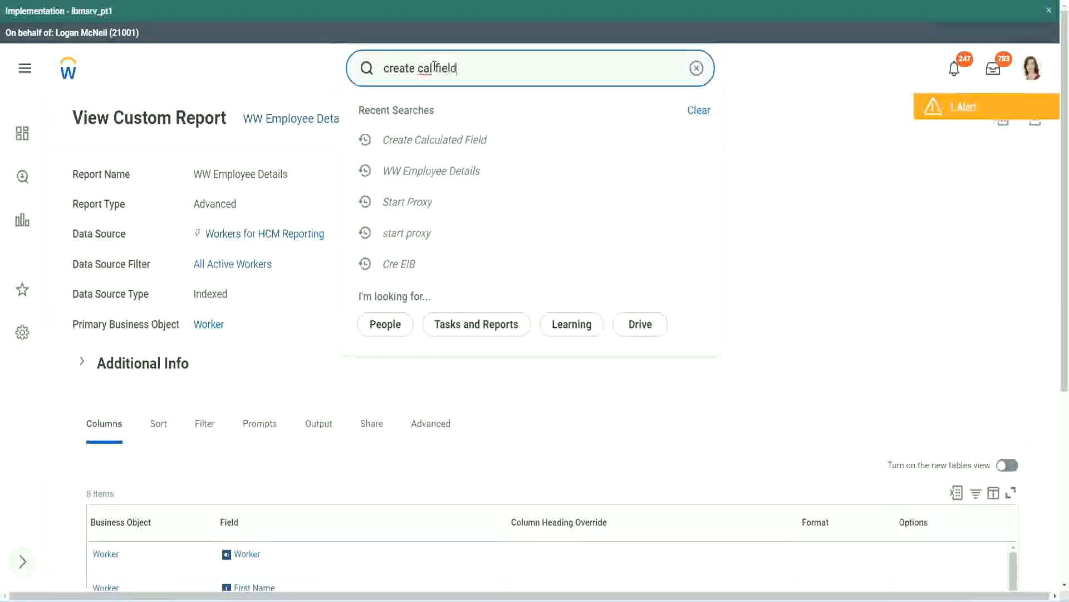
{"action": "left_click", "coordinate": [446, 115]}
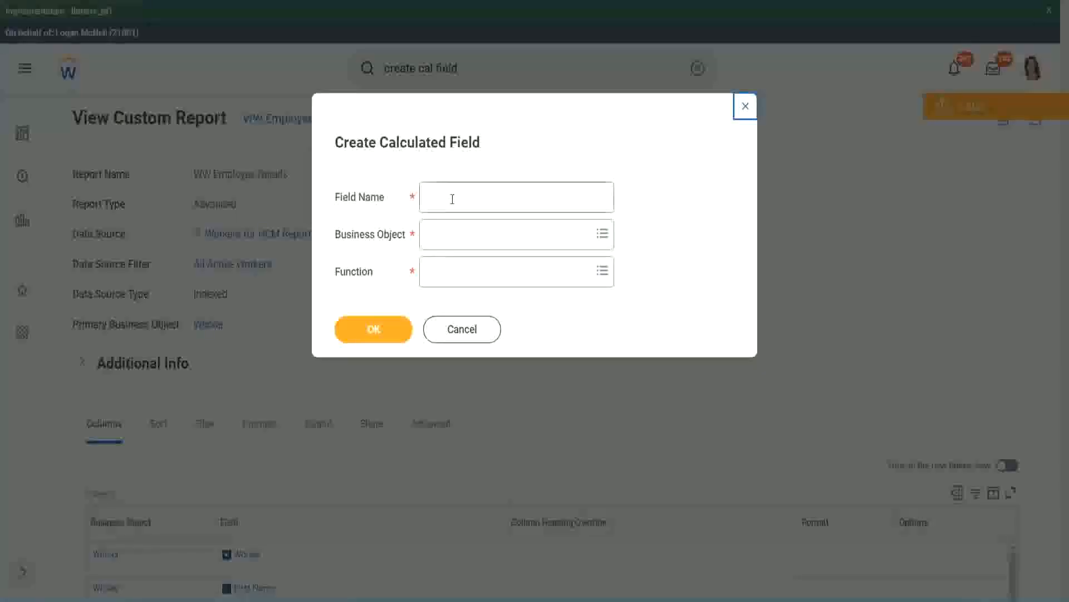
Paste the copied name into the field name and insert "Bands" so it begins with "CF-WW-Eval Exp Bands-".
{"action": "left_click", "coordinate": [453, 199]}
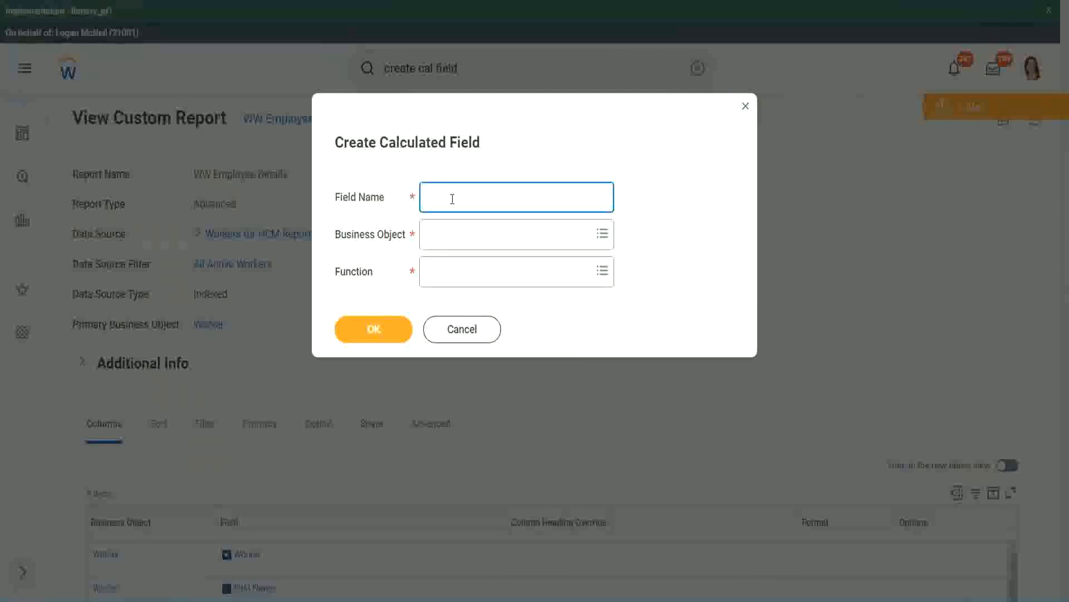
{"action": "key", "text": "ctrl+v"}
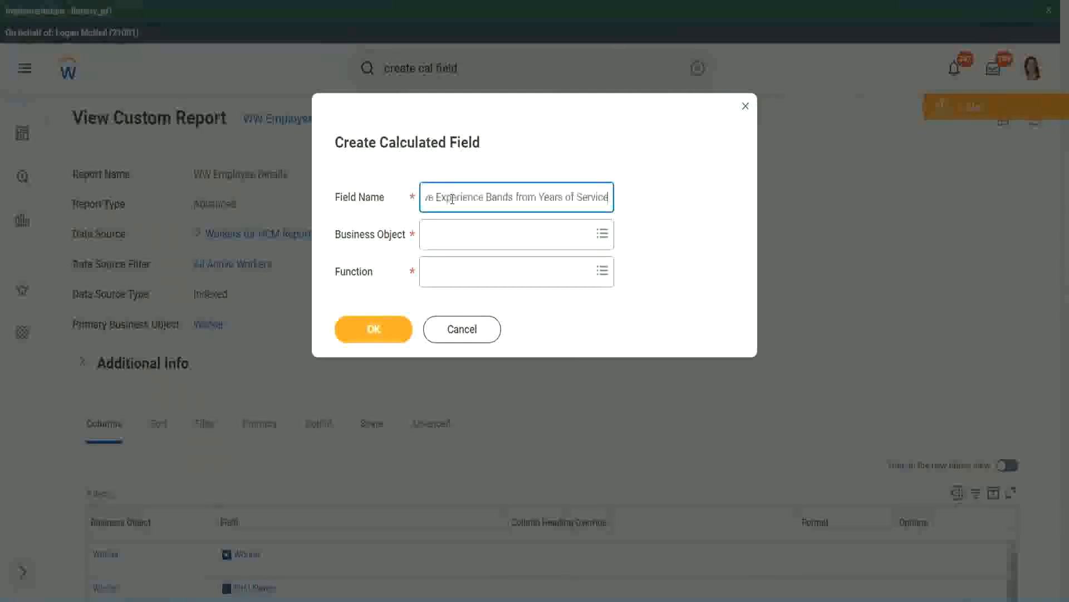
{"action": "left_click_drag", "start_coordinate": [485, 196], "coordinate": [390, 182]}
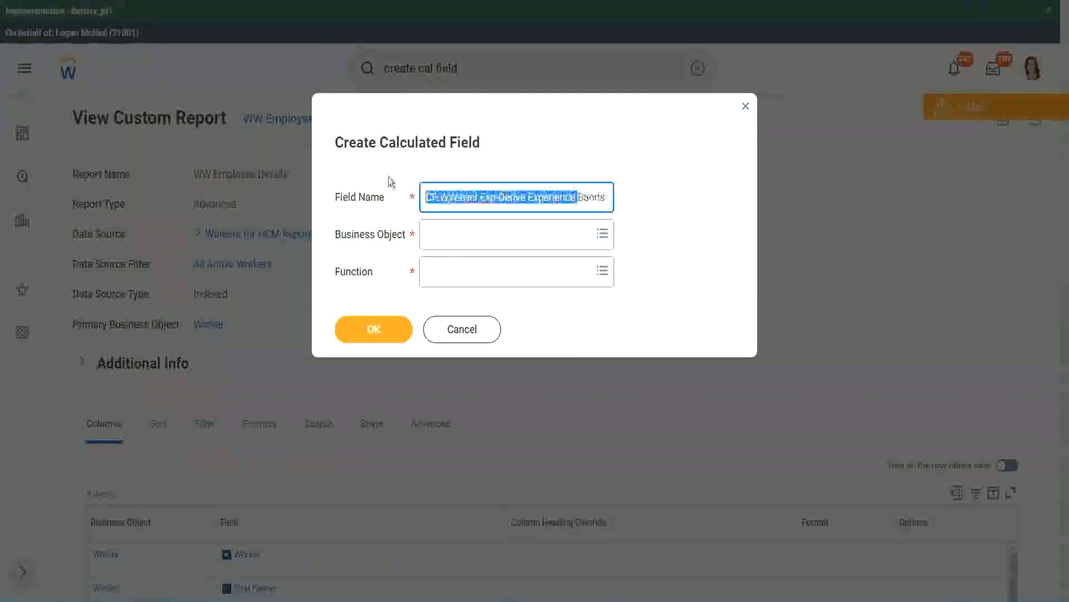
{"action": "left_click", "coordinate": [484, 198]}
{"action": "double_click", "coordinate": [490, 198]}
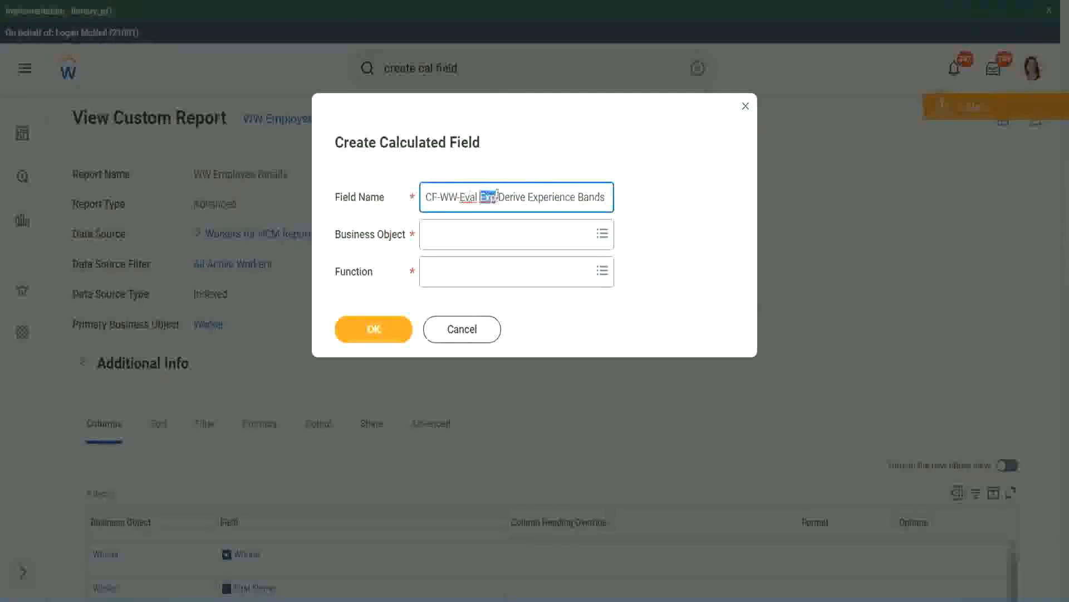
{"action": "left_click", "coordinate": [495, 198]}
{"action": "type", "text": "bands"}
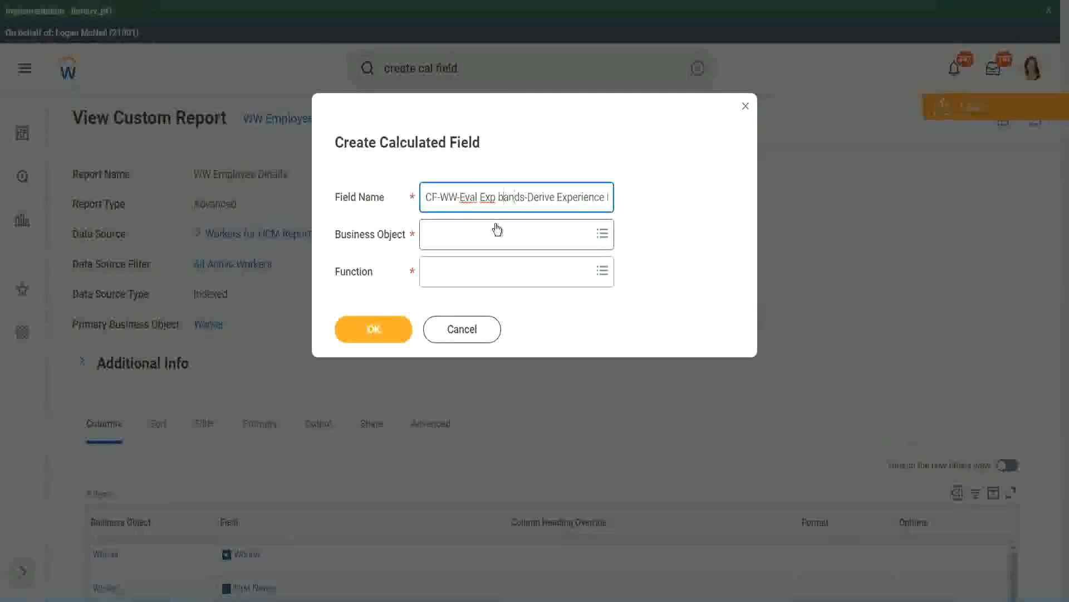
{"action": "key", "text": "shift+Right"}
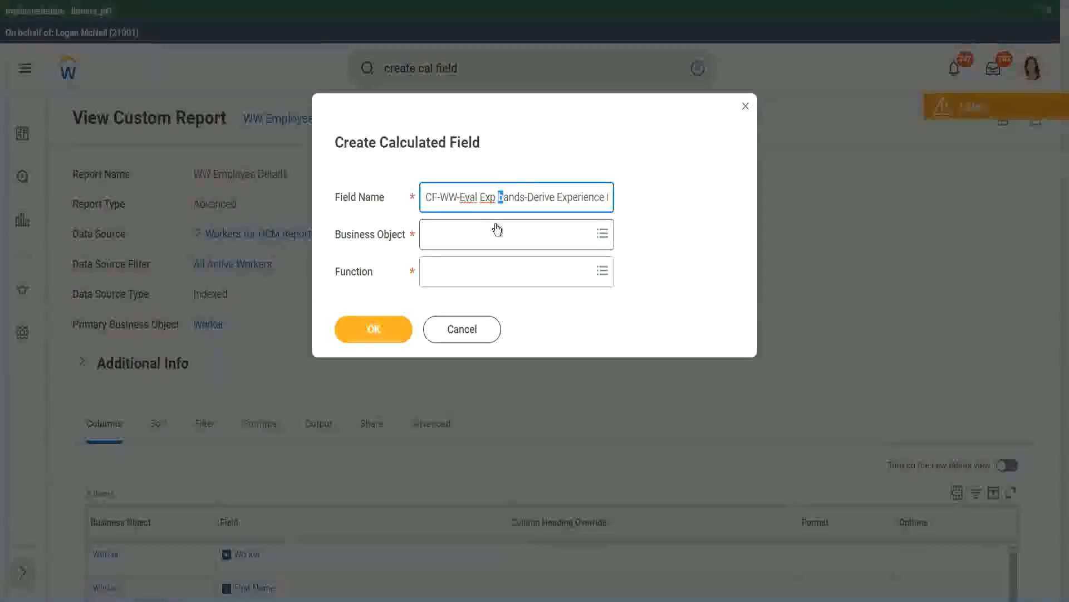
{"action": "type", "text": "B"}
{"action": "key", "text": "Right"}
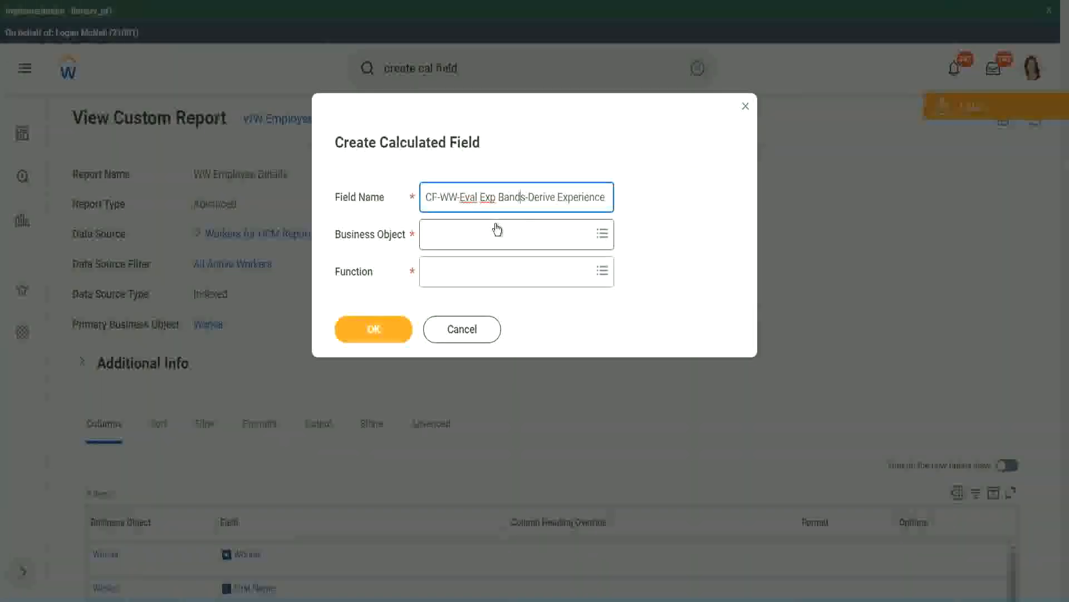
Replace "Derive" with "Determine" in the field name, keeping "Experience Bands from Years of Service" after it.
{"action": "key", "text": "Right"}
{"action": "key", "text": "Right"}
{"action": "key", "text": "Right"}
{"action": "key", "text": "Right"}
{"action": "key", "text": "Right"}
{"action": "key", "text": "Right"}
{"action": "key", "text": "Right"}
{"action": "key", "text": "Right"}
{"action": "key", "text": "Right"}
{"action": "key", "text": "Right"}
{"action": "key", "text": "Right"}
{"action": "key", "text": "Right"}
{"action": "key", "text": "Right"}
{"action": "key", "text": "Right"}
{"action": "key", "text": "Right"}
{"action": "key", "text": "Right"}
{"action": "key", "text": "Right"}
{"action": "key", "text": "Right"}
{"action": "key", "text": "Right"}
{"action": "key", "text": "Right"}
{"action": "key", "text": "Right"}
{"action": "key", "text": "Right"}
{"action": "key", "text": "Right"}
{"action": "key", "text": "Right"}
{"action": "key", "text": "Right"}
{"action": "key", "text": "Right"}
{"action": "key", "text": "Right"}
{"action": "key", "text": "Right"}
{"action": "key", "text": "Right"}
{"action": "key", "text": "Right"}
{"action": "key", "text": "Right"}
{"action": "key", "text": "Right"}
{"action": "key", "text": "Right"}
{"action": "key", "text": "Right"}
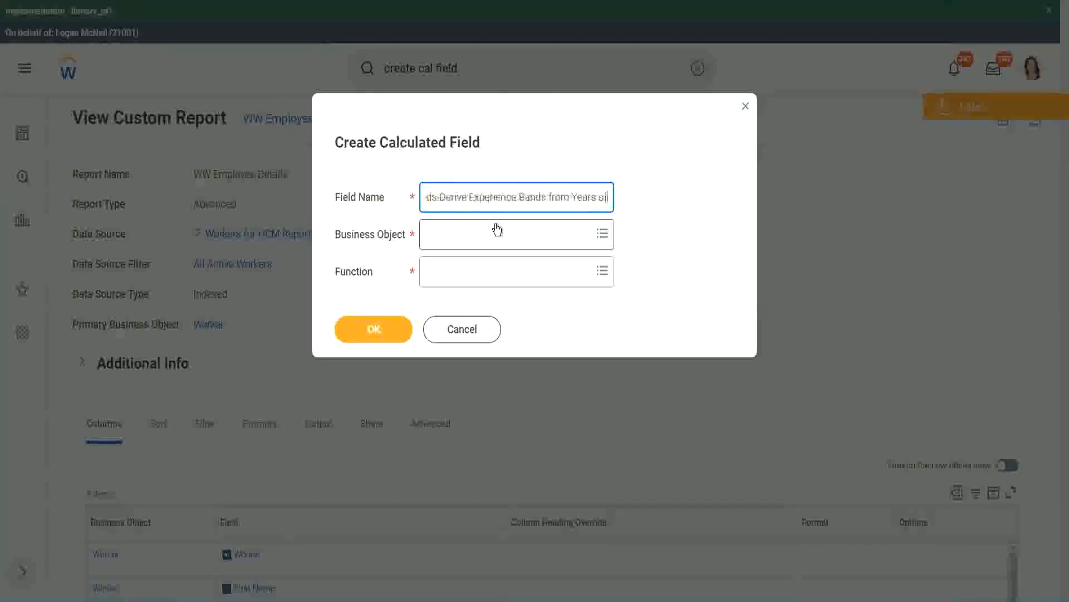
{"action": "key", "text": "Left"}
{"action": "key", "text": "Left"}
{"action": "key", "text": "Left"}
{"action": "key", "text": "Left"}
{"action": "key", "text": "Left"}
{"action": "key", "text": "Left"}
{"action": "key", "text": "Left"}
{"action": "key", "text": "Left"}
{"action": "key", "text": "Left"}
{"action": "key", "text": "Left"}
{"action": "key", "text": "Left"}
{"action": "key", "text": "Left"}
{"action": "key", "text": "Left"}
{"action": "key", "text": "Left"}
{"action": "key", "text": "Left"}
{"action": "key", "text": "Left"}
{"action": "key", "text": "Left"}
{"action": "key", "text": "Left"}
{"action": "key", "text": "Left"}
{"action": "key", "text": "Left"}
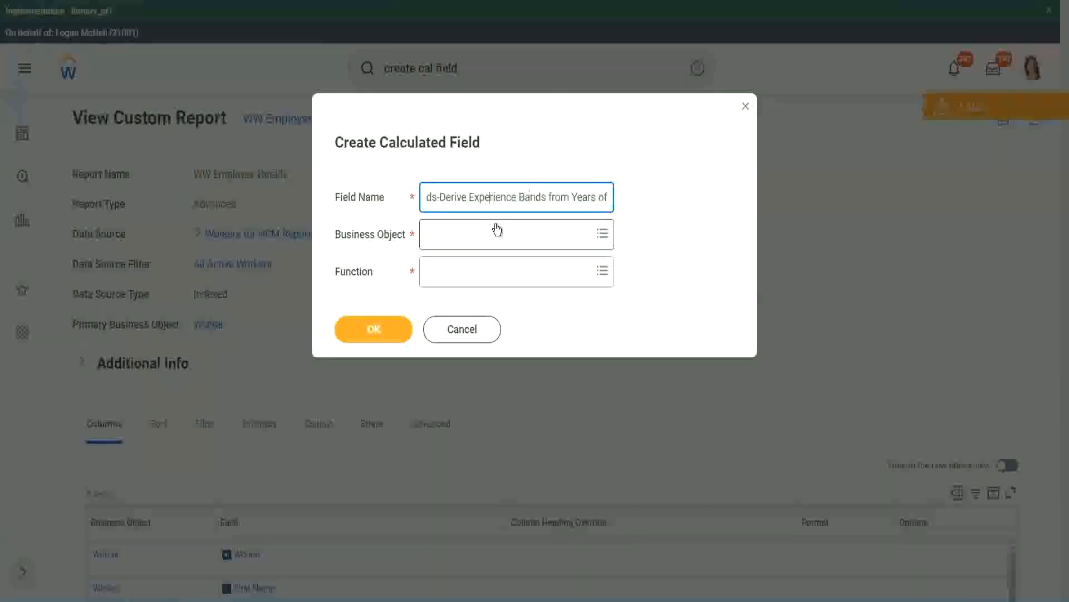
{"action": "key", "text": "Left"}
{"action": "key", "text": "Left"}
{"action": "key", "text": "Left"}
{"action": "key", "text": "shift+Left"}
{"action": "key", "text": "shift+Left"}
{"action": "key", "text": "shift+Left"}
{"action": "key", "text": "shift+Left"}
{"action": "key", "text": "shift+Left"}
{"action": "key", "text": "shift+Left"}
{"action": "type", "text": "Determine"}
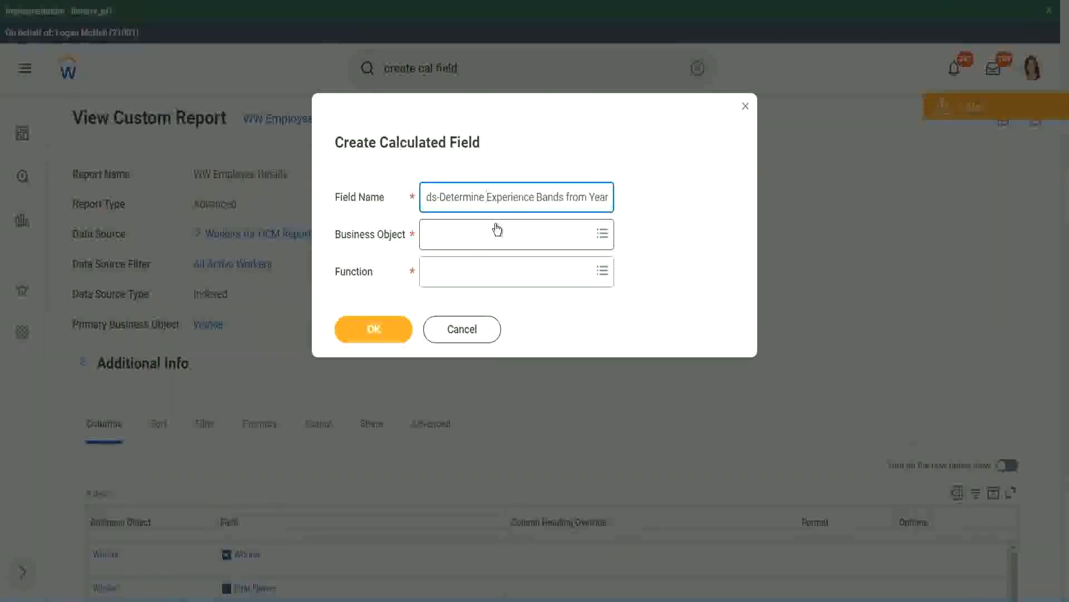
{"action": "key", "text": "Right"}
{"action": "key", "text": "Right"}
{"action": "key", "text": "Right"}
{"action": "key", "text": "Right"}
{"action": "key", "text": "Right"}
{"action": "key", "text": "Right"}
{"action": "key", "text": "Right"}
{"action": "key", "text": "Right"}
{"action": "key", "text": "Right"}
{"action": "key", "text": "Right"}
{"action": "key", "text": "Right"}
{"action": "key", "text": "Right"}
{"action": "key", "text": "Right"}
{"action": "key", "text": "Right"}
{"action": "key", "text": "Right"}
{"action": "key", "text": "Right"}
{"action": "key", "text": "Right"}
{"action": "key", "text": "Right"}
{"action": "key", "text": "Right"}
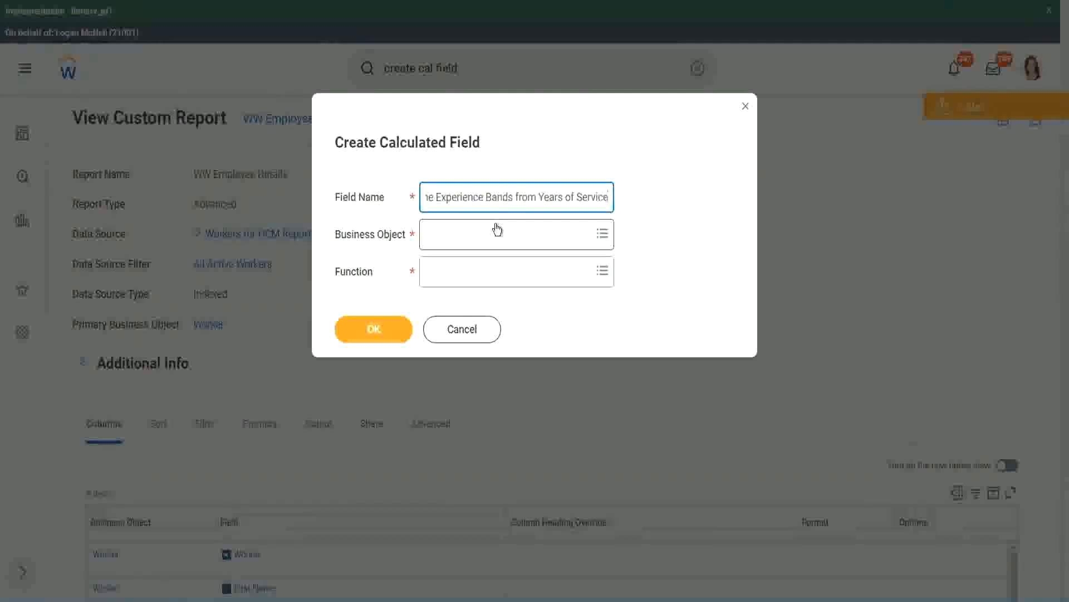
Set the business object to Worker and the function to Evaluate Expression Band.
{"action": "left_click", "coordinate": [476, 237]}
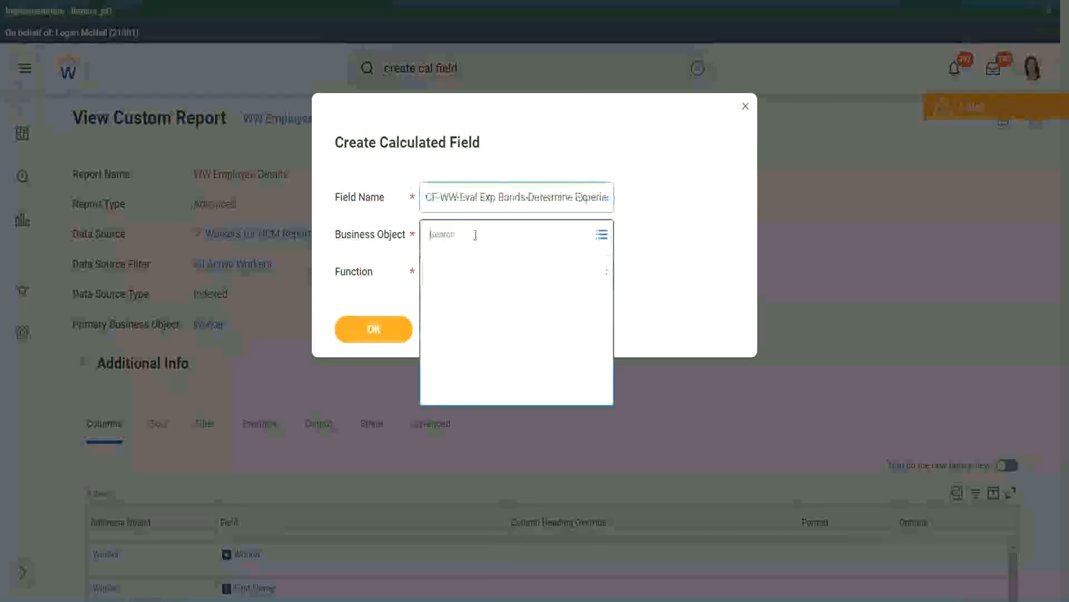
{"action": "type", "text": "worker"}
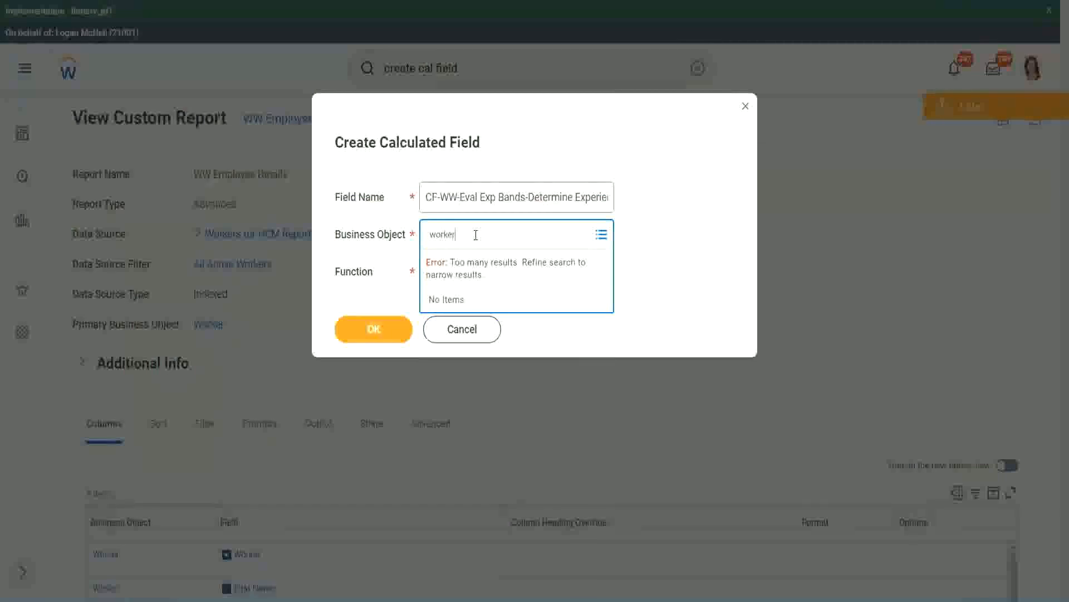
{"action": "key", "text": "Return"}
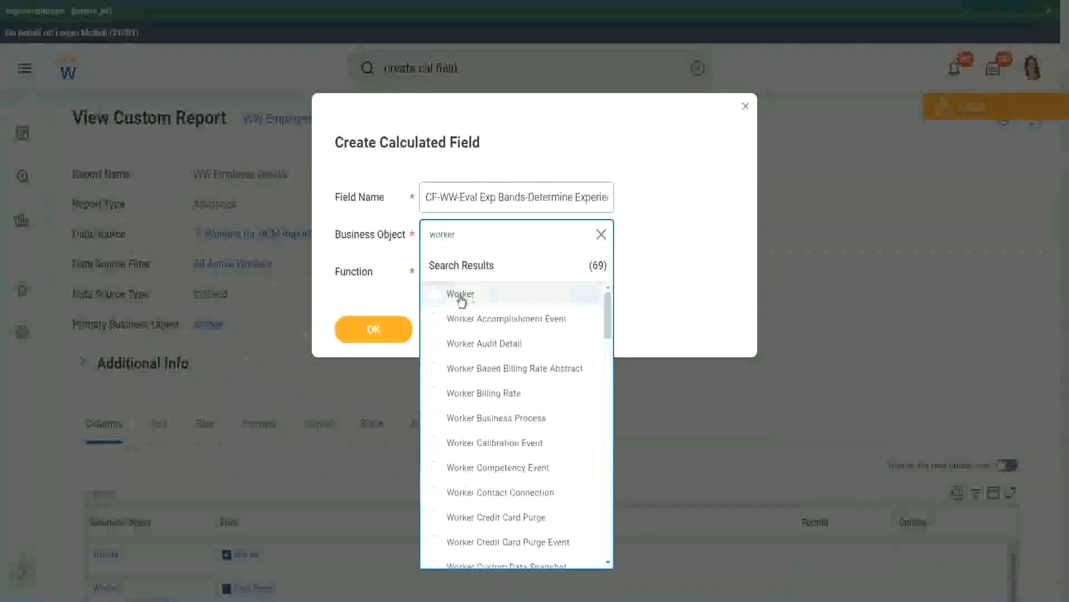
{"action": "left_click", "coordinate": [460, 295]}
{"action": "left_click", "coordinate": [452, 269]}
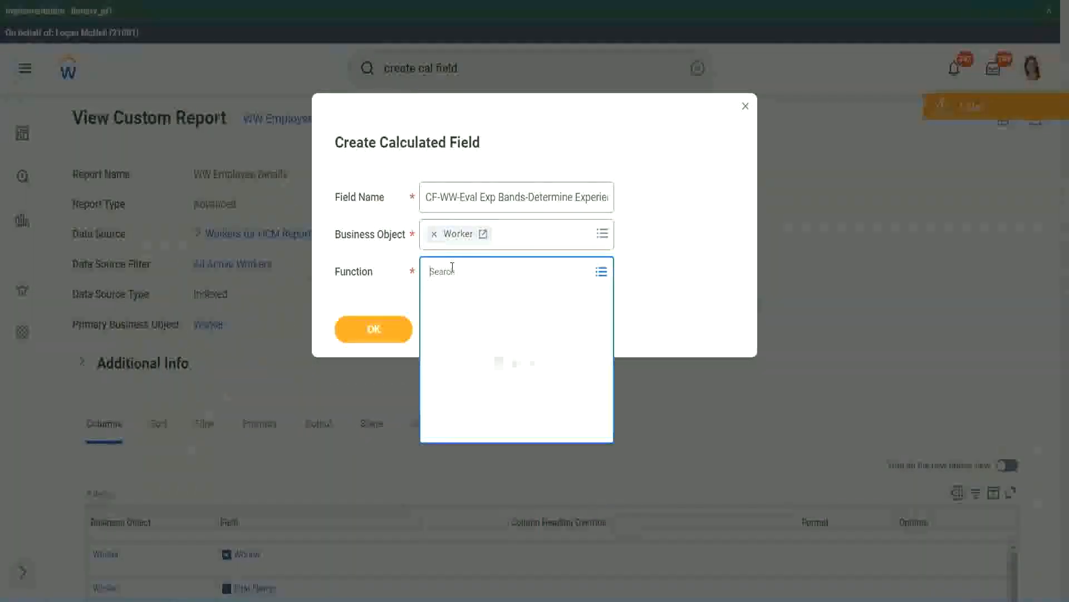
{"action": "type", "text": "eval exp"}
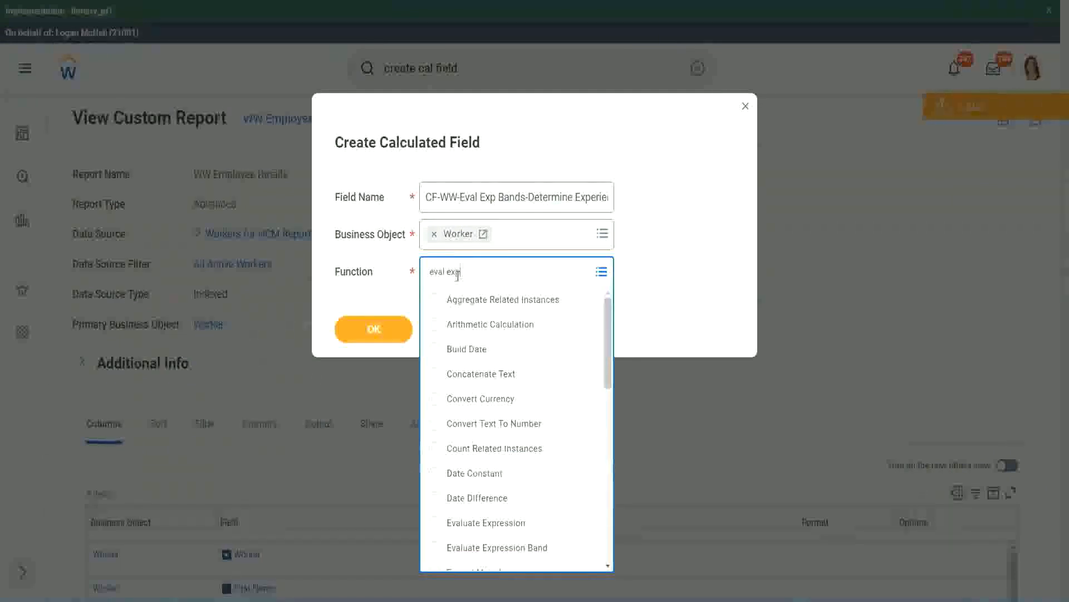
{"action": "key", "text": "Return"}
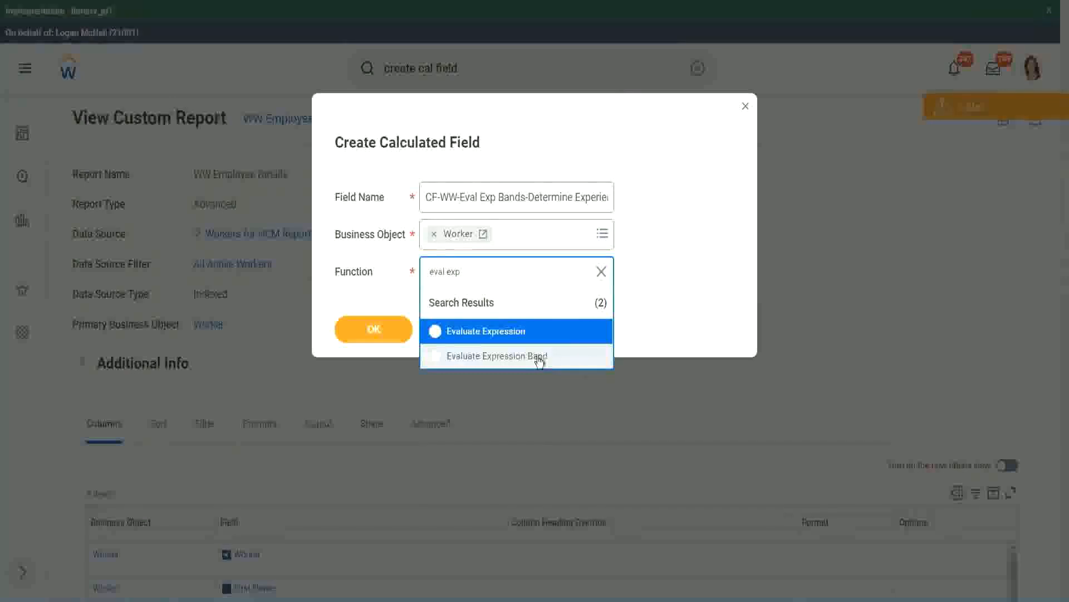
{"action": "left_click", "coordinate": [539, 356]}
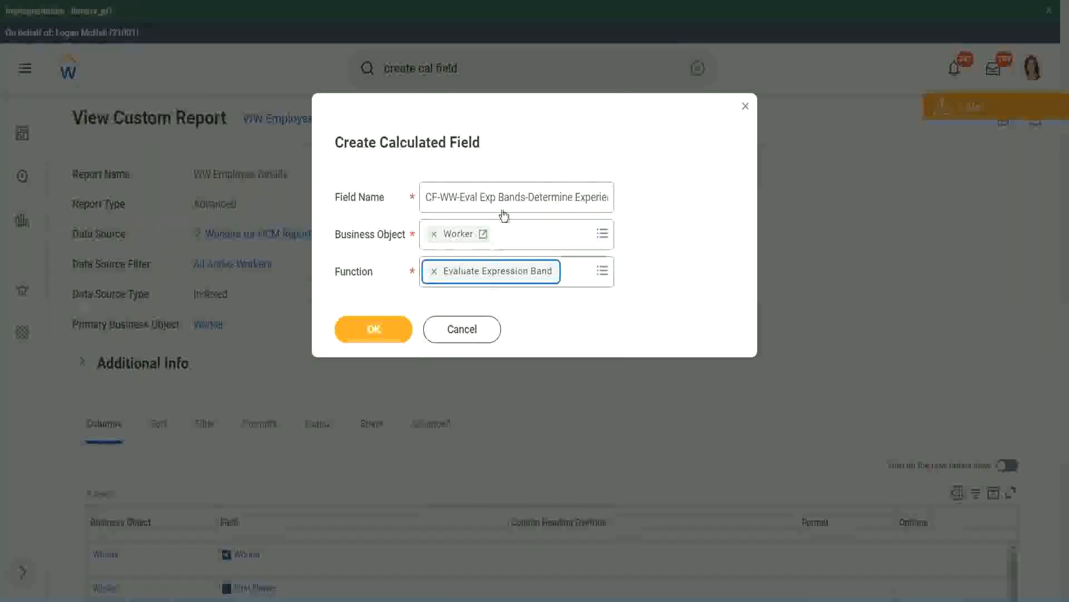
Shorten "Exp Bands" to "Exp Band" in the field name and proceed to the calculation definition.
{"action": "left_click", "coordinate": [525, 196]}
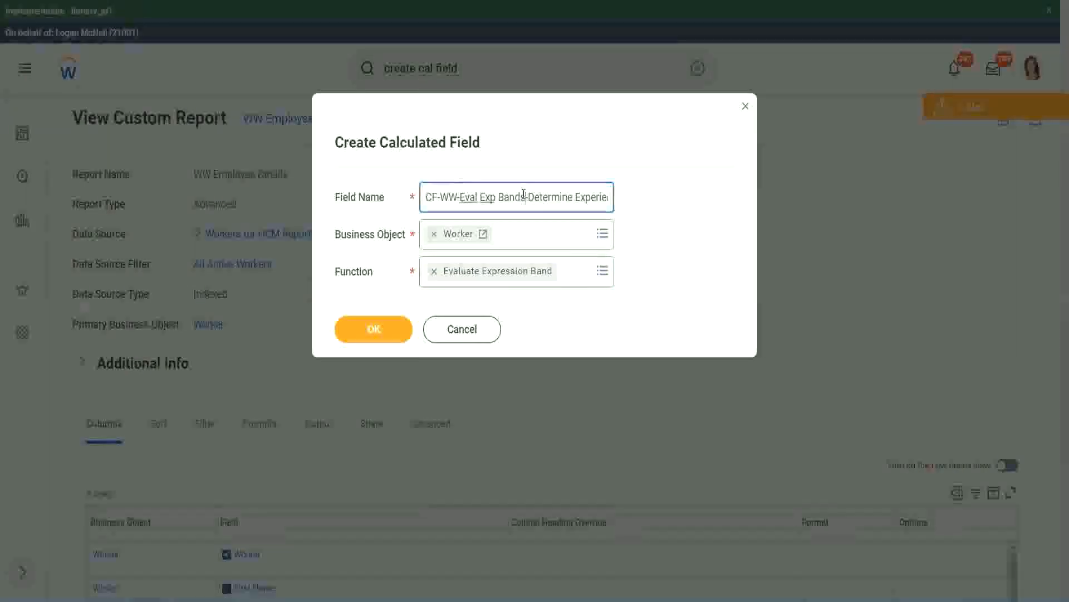
{"action": "key", "text": "BackSpace"}
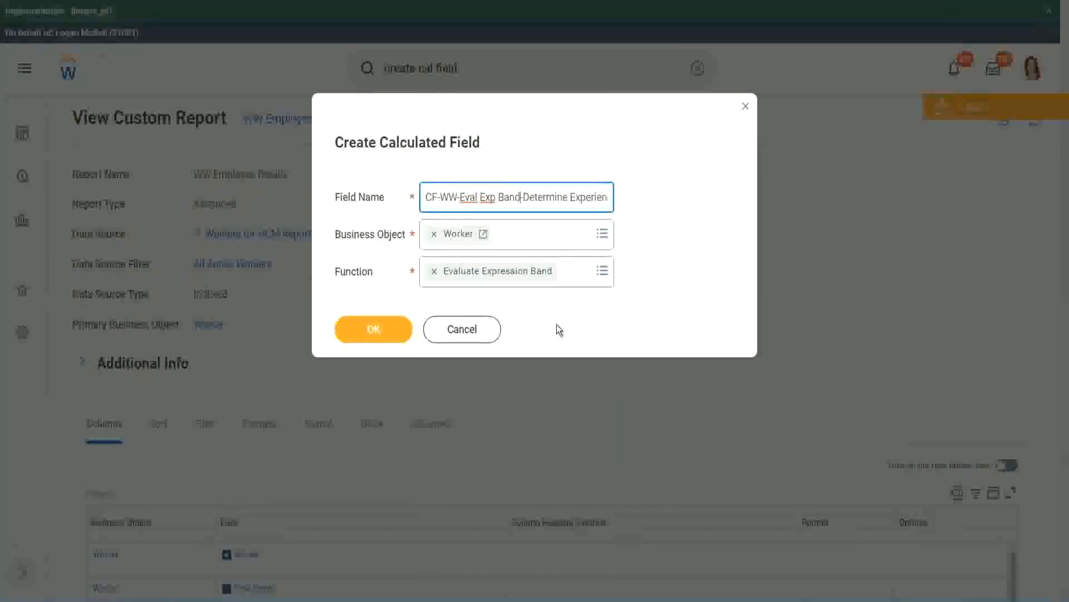
{"action": "left_click", "coordinate": [378, 330]}
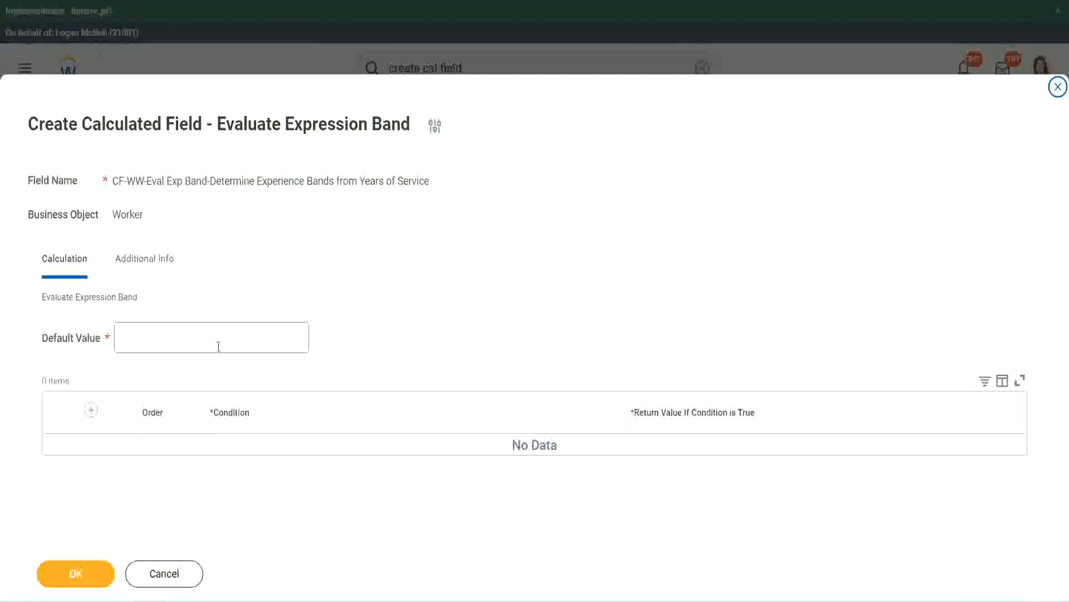
Set the default value to "-", matching the existing Evaluate Expression field, and add a first condition row.
{"action": "left_click", "coordinate": [155, 343]}
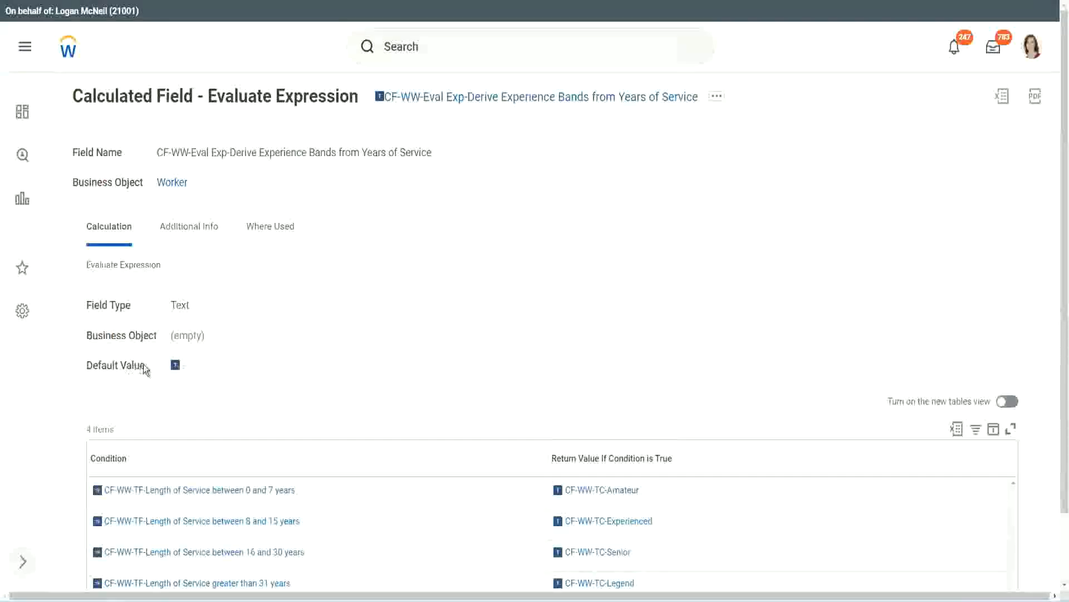
{"action": "mouse_move", "coordinate": [179, 363]}
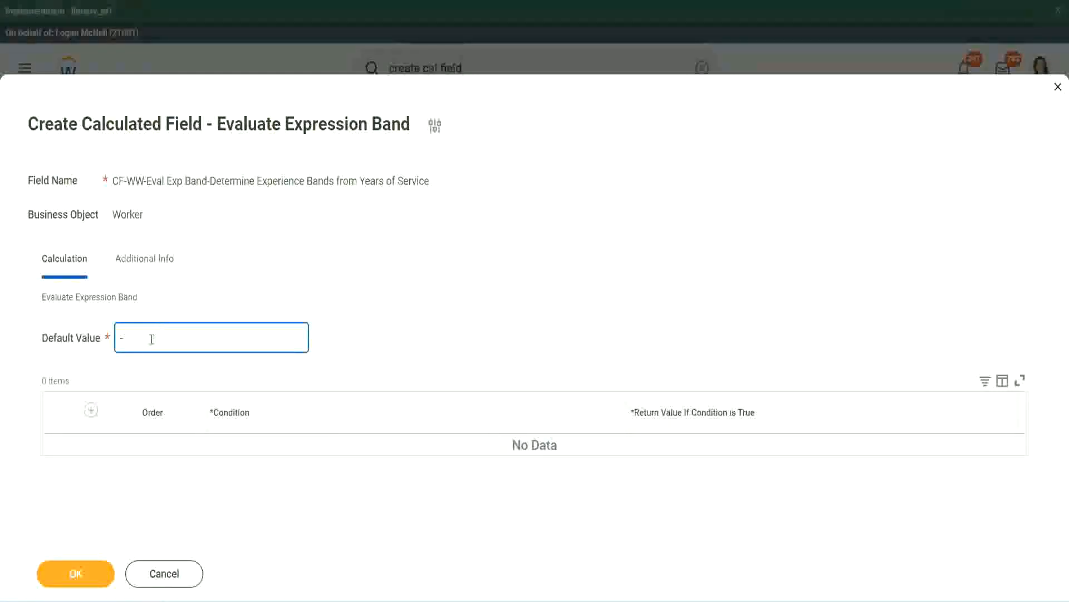
{"action": "left_click", "coordinate": [91, 410]}
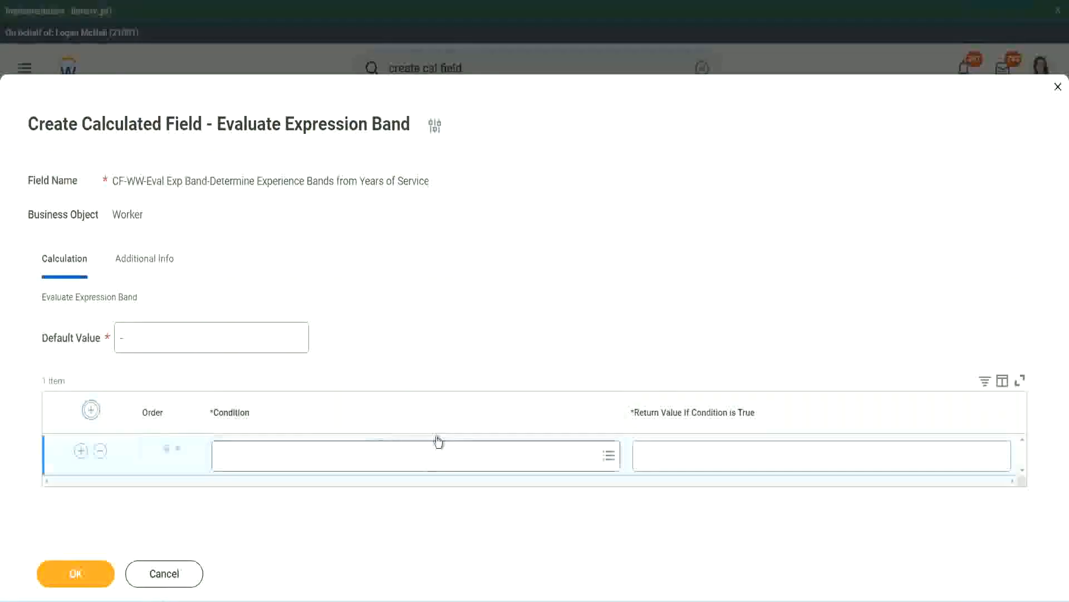
{"action": "left_click", "coordinate": [257, 456]}
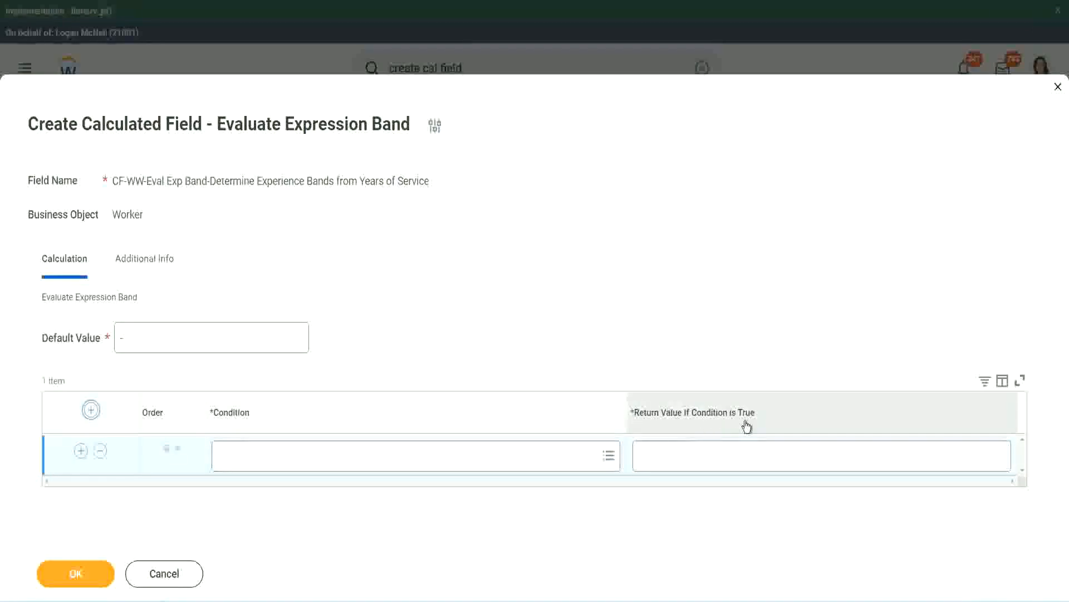
{"action": "left_click", "coordinate": [697, 455]}
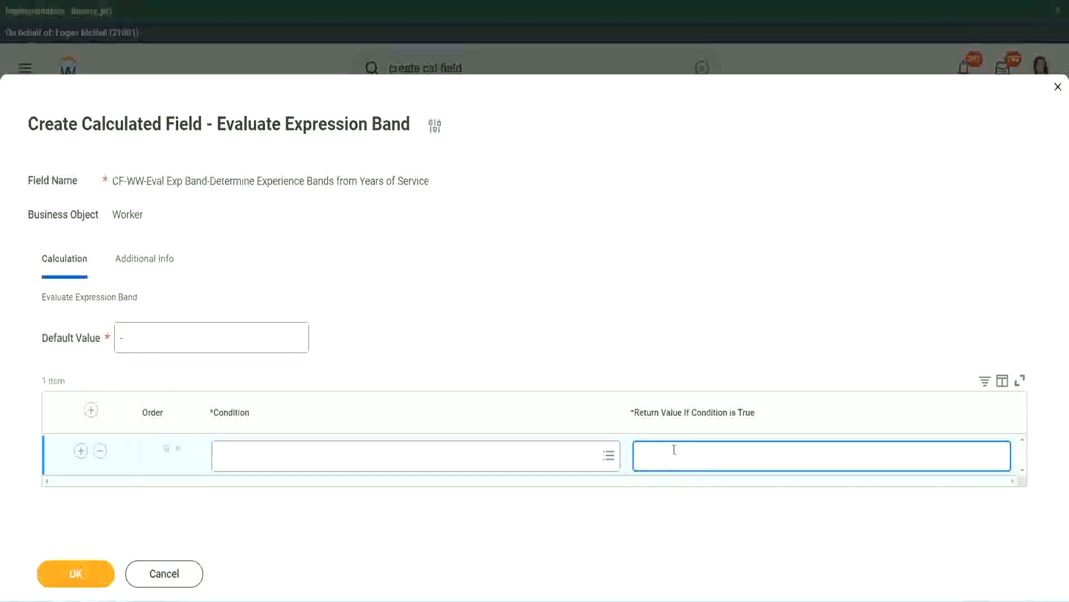
{"action": "type", "text": "adkjdjaidjaijdiaj"}
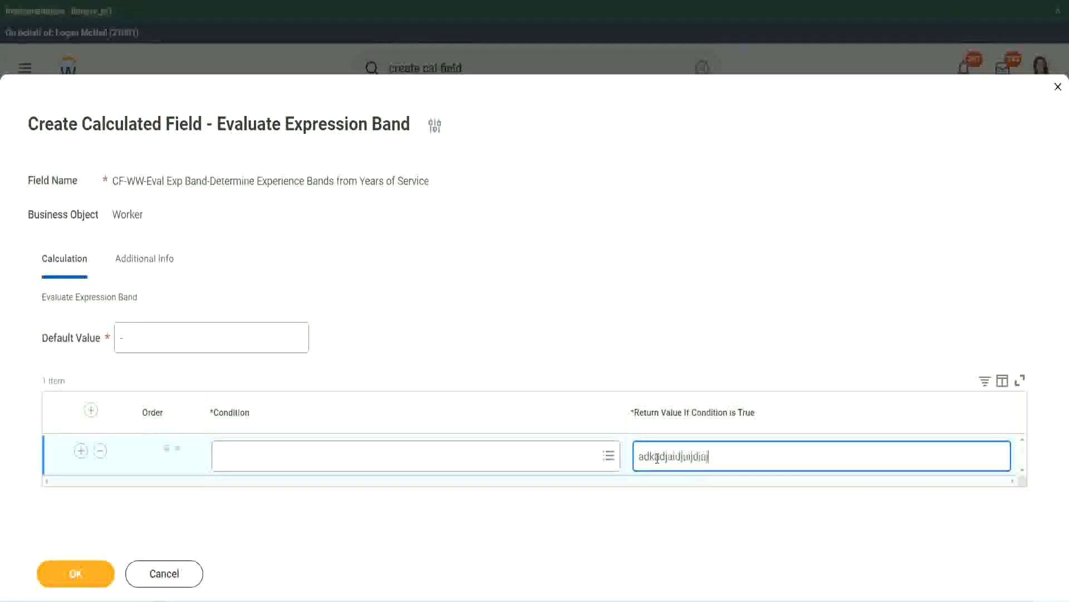
{"action": "key", "text": "BackSpace"}
{"action": "key", "text": "BackSpace"}
{"action": "key", "text": "BackSpace"}
{"action": "key", "text": "BackSpace"}
{"action": "key", "text": "BackSpace"}
{"action": "key", "text": "BackSpace"}
{"action": "key", "text": "BackSpace"}
{"action": "key", "text": "BackSpace"}
{"action": "key", "text": "BackSpace"}
{"action": "key", "text": "BackSpace"}
{"action": "key", "text": "BackSpace"}
{"action": "key", "text": "BackSpace"}
{"action": "key", "text": "BackSpace"}
{"action": "key", "text": "BackSpace"}
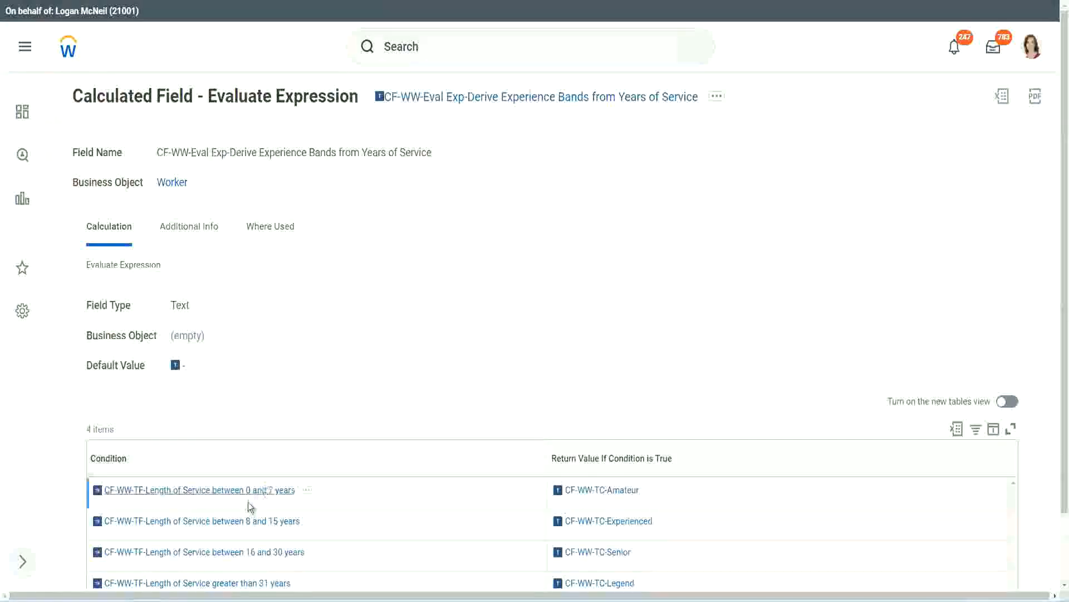
Copy the condition CF-WW-TF-Length of Service between 0 and 7 years from the existing field into the first row, with return value Amateur.
{"action": "right_click", "coordinate": [246, 497]}
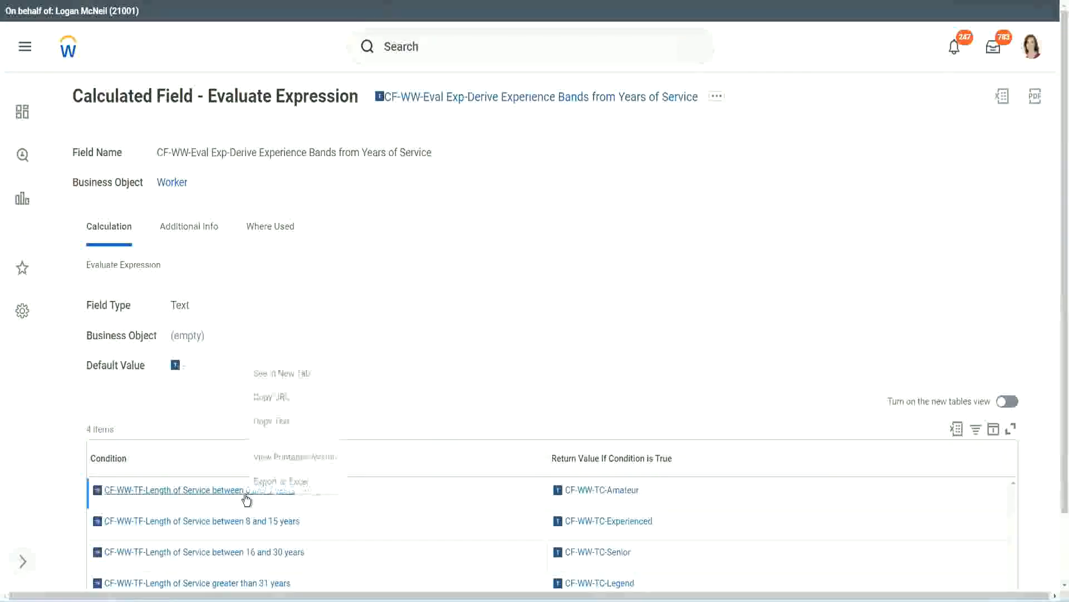
{"action": "left_click", "coordinate": [290, 422]}
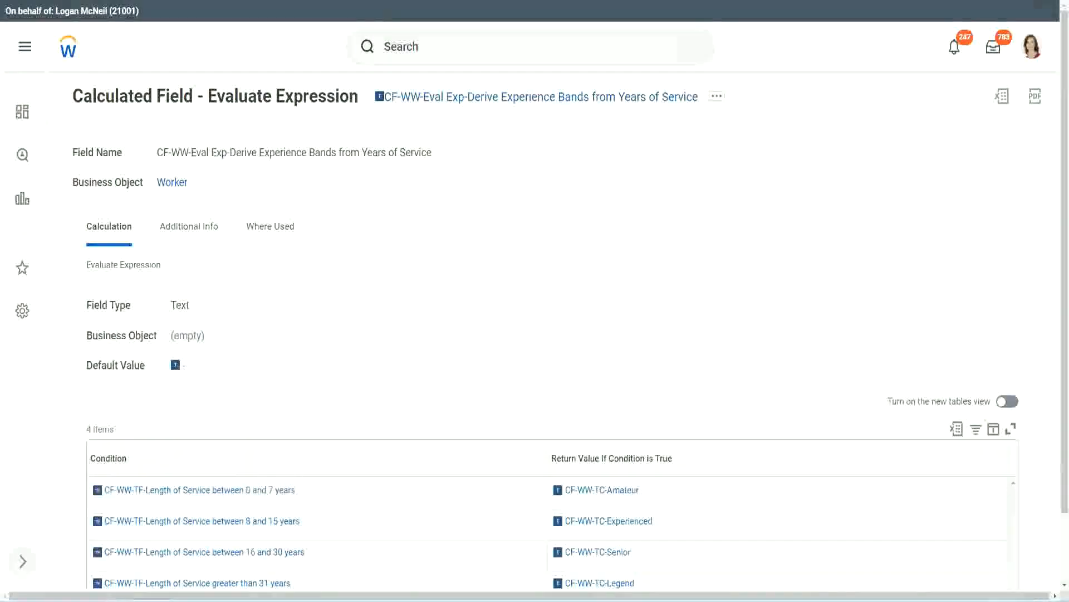
{"action": "key", "text": "alt+Tab"}
{"action": "left_click", "coordinate": [271, 458]}
{"action": "key", "text": "ctrl+v"}
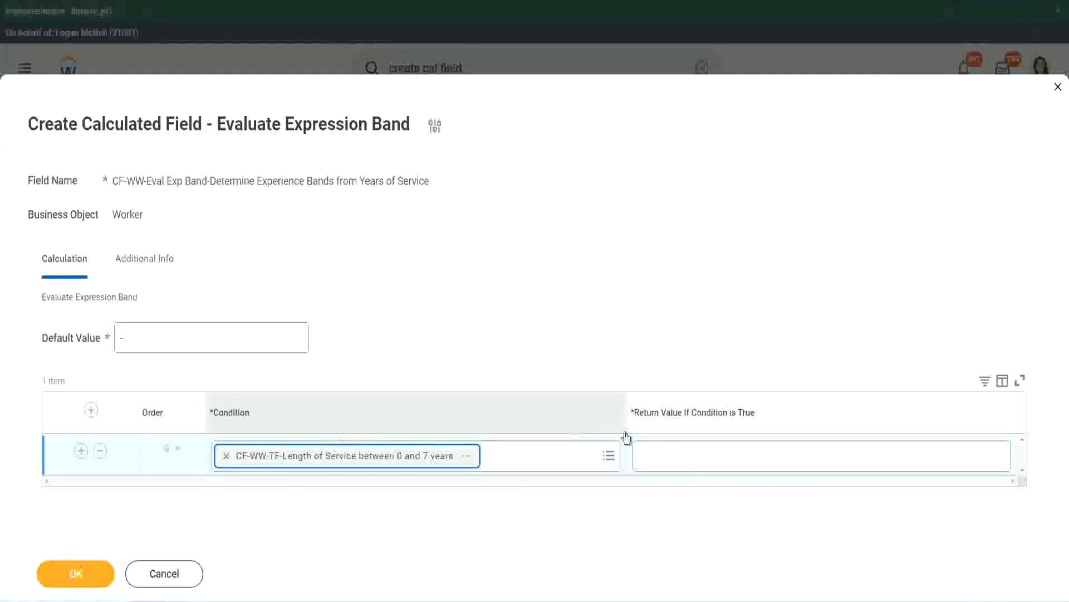
{"action": "left_click", "coordinate": [676, 445]}
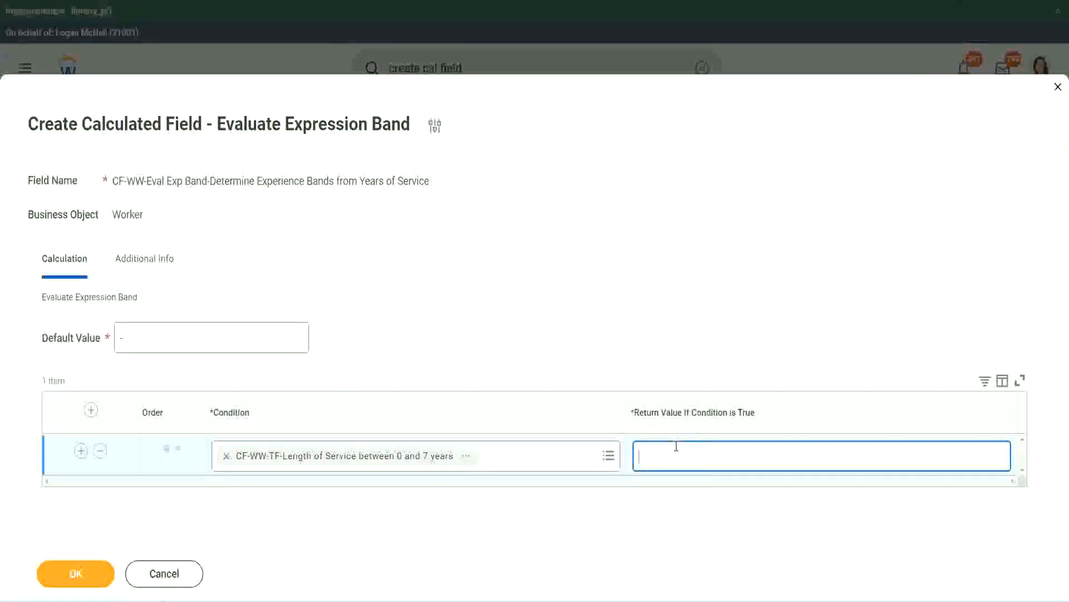
{"action": "type", "text": "Amateur"}
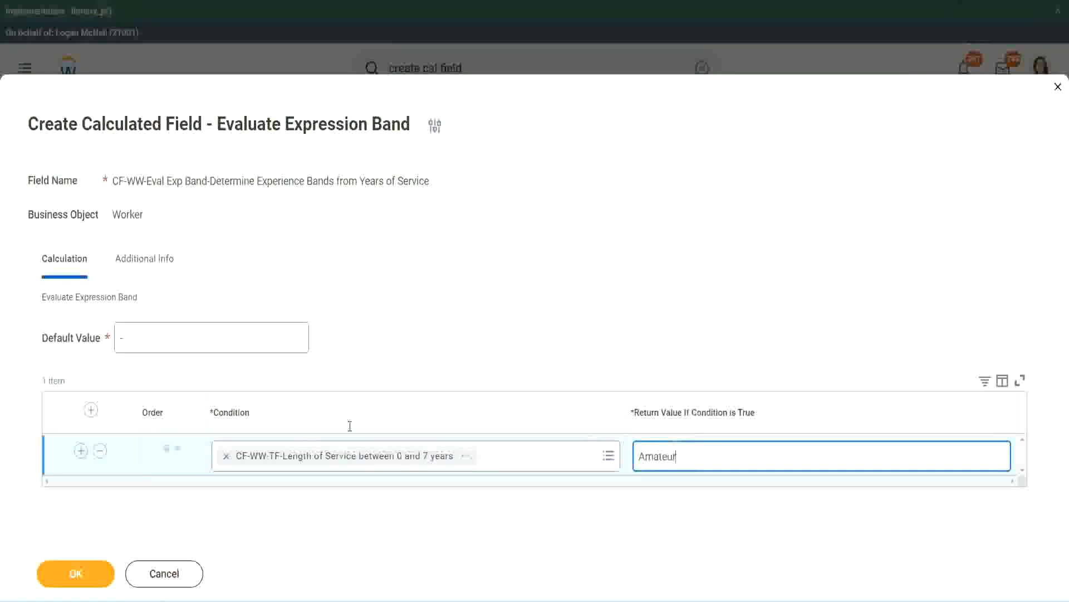
Add three more empty condition rows below the Amateur row.
{"action": "left_click", "coordinate": [81, 450]}
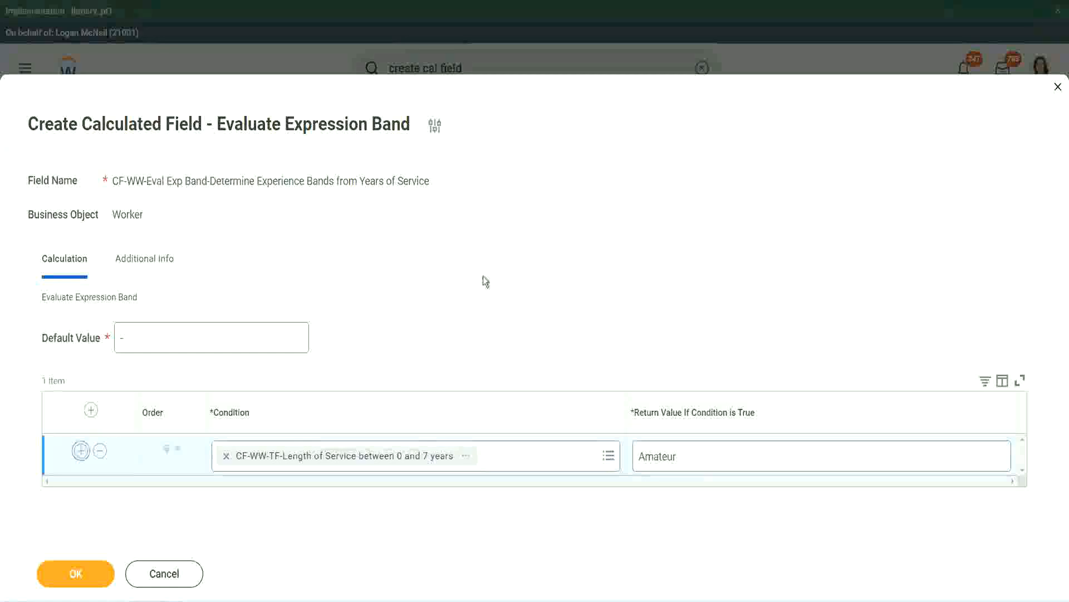
{"action": "left_click", "coordinate": [81, 491]}
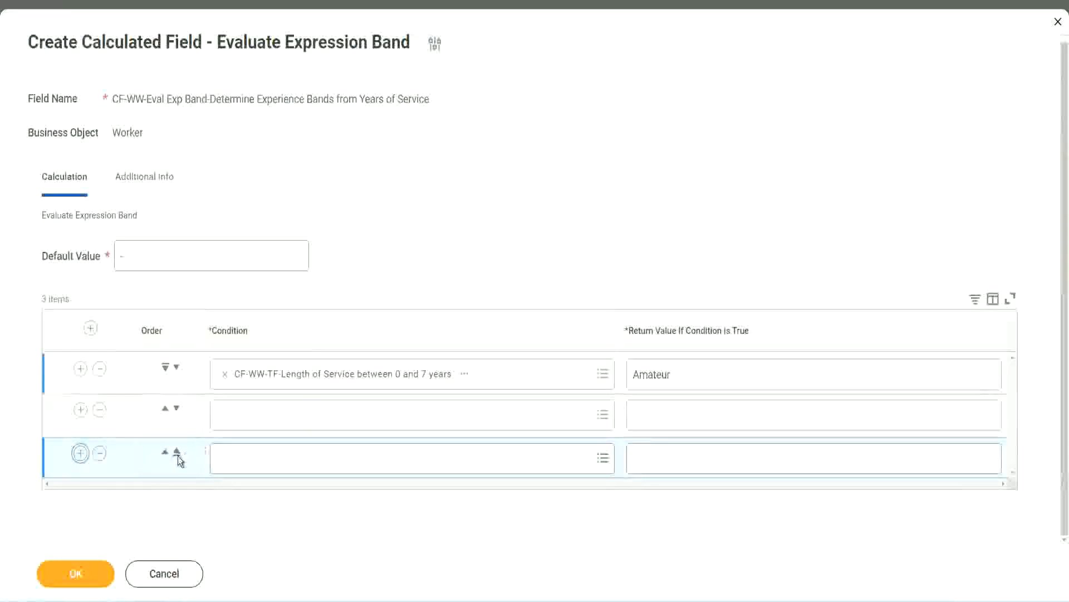
{"action": "left_click", "coordinate": [81, 453]}
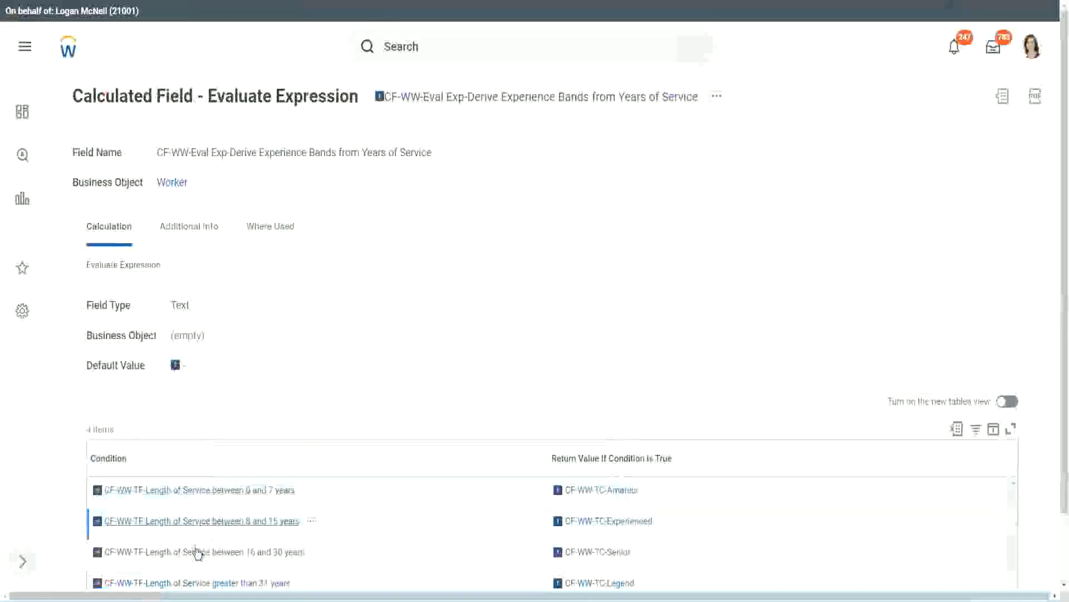
Copy the condition CF-WW-TF-Length of Service between 16 and 30 years from the existing field into the second row and move it to third place.
{"action": "right_click", "coordinate": [201, 551]}
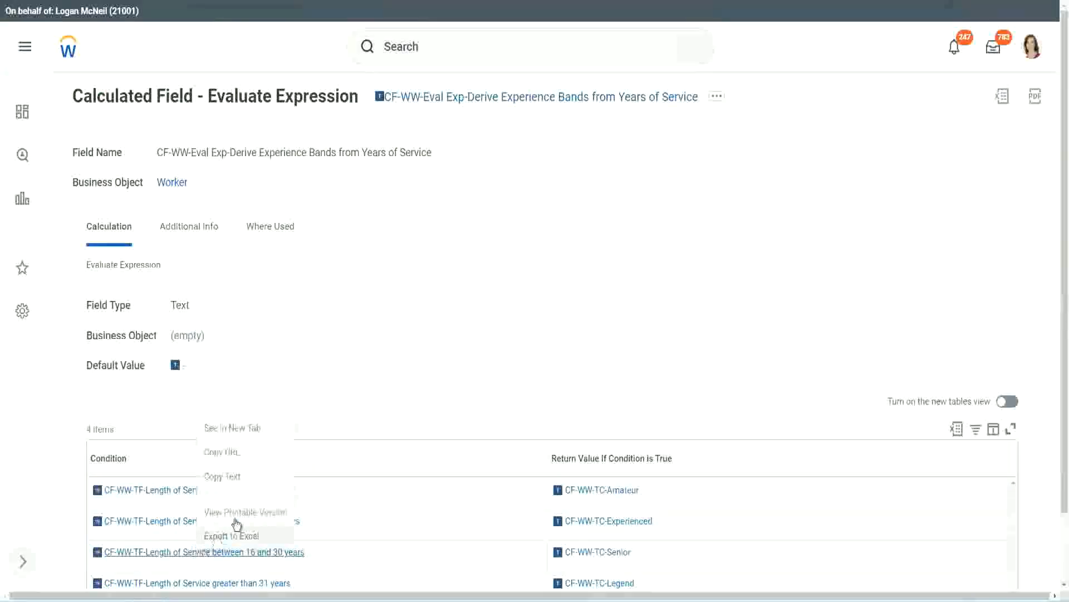
{"action": "left_click", "coordinate": [242, 479]}
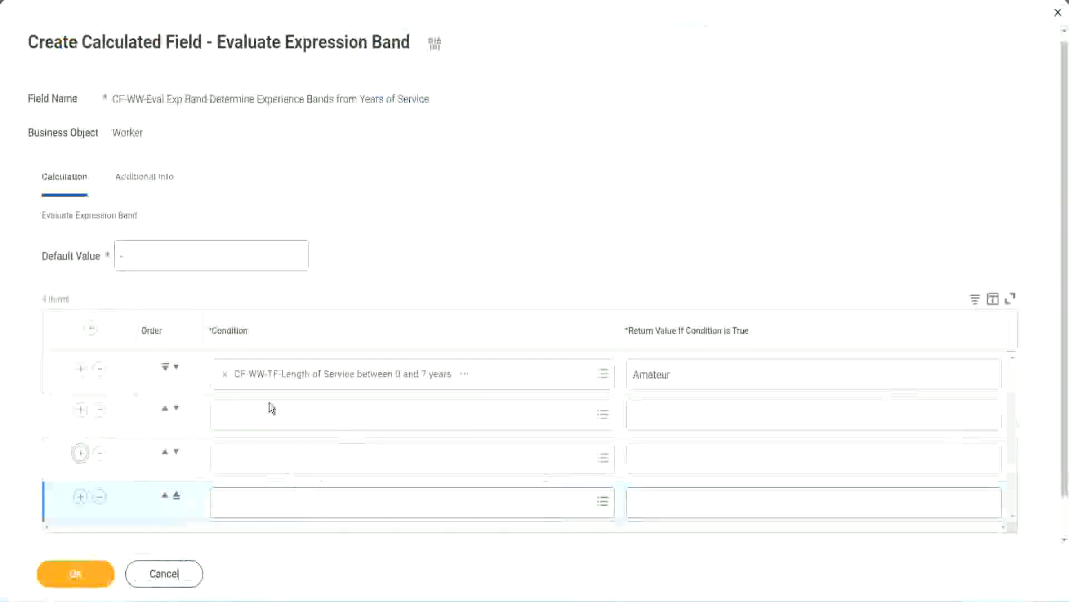
{"action": "left_click", "coordinate": [270, 412]}
{"action": "key", "text": "ctrl+v"}
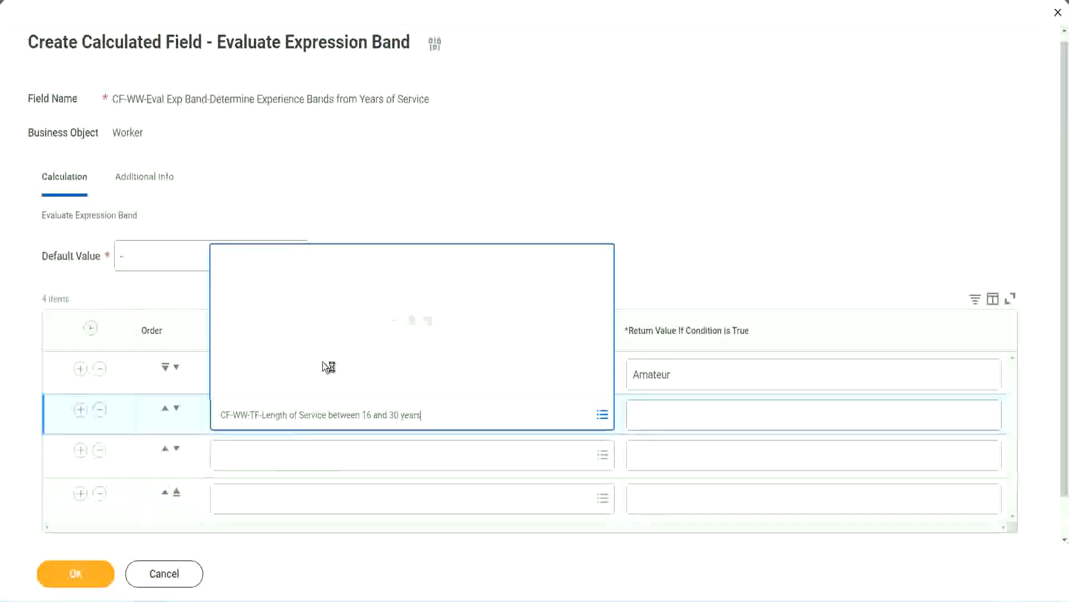
{"action": "left_click", "coordinate": [176, 408]}
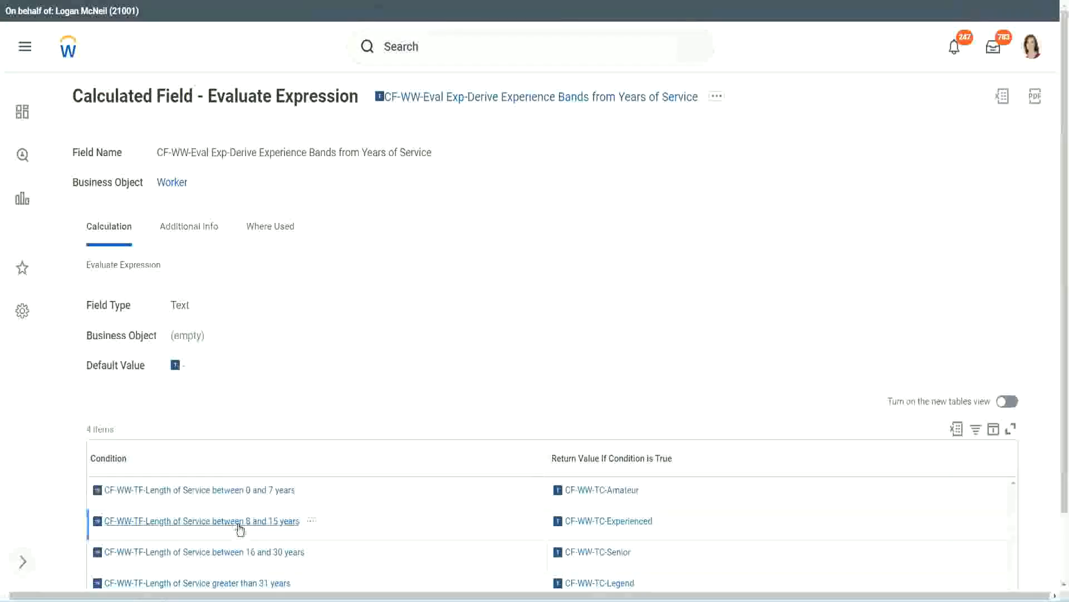
Copy the condition CF-WW-TF-Length of Service between 8 and 15 years from the existing field into the empty second row.
{"action": "right_click", "coordinate": [240, 529]}
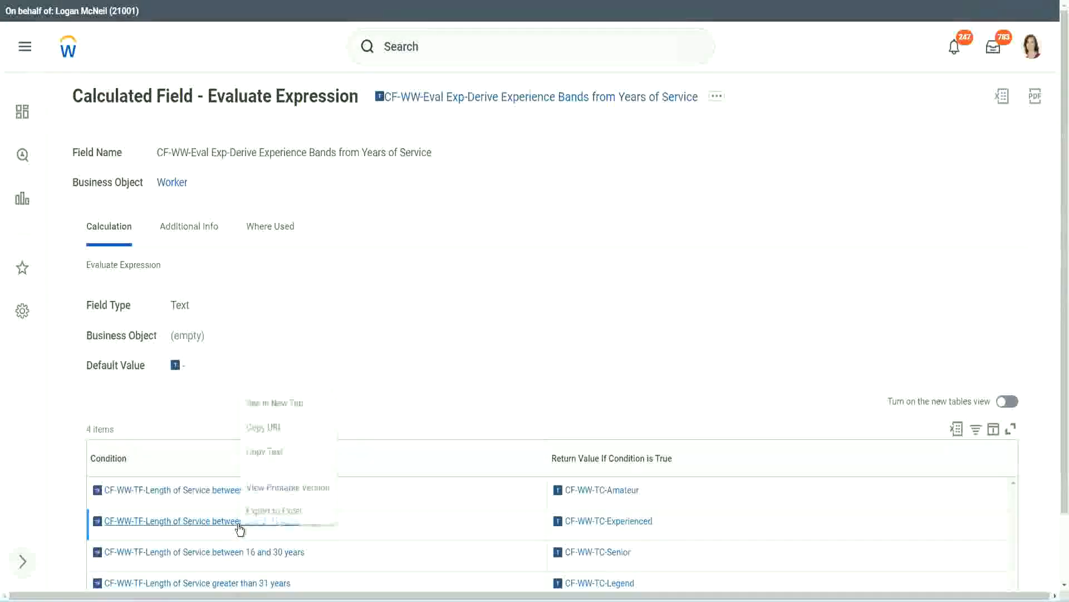
{"action": "left_click", "coordinate": [273, 454]}
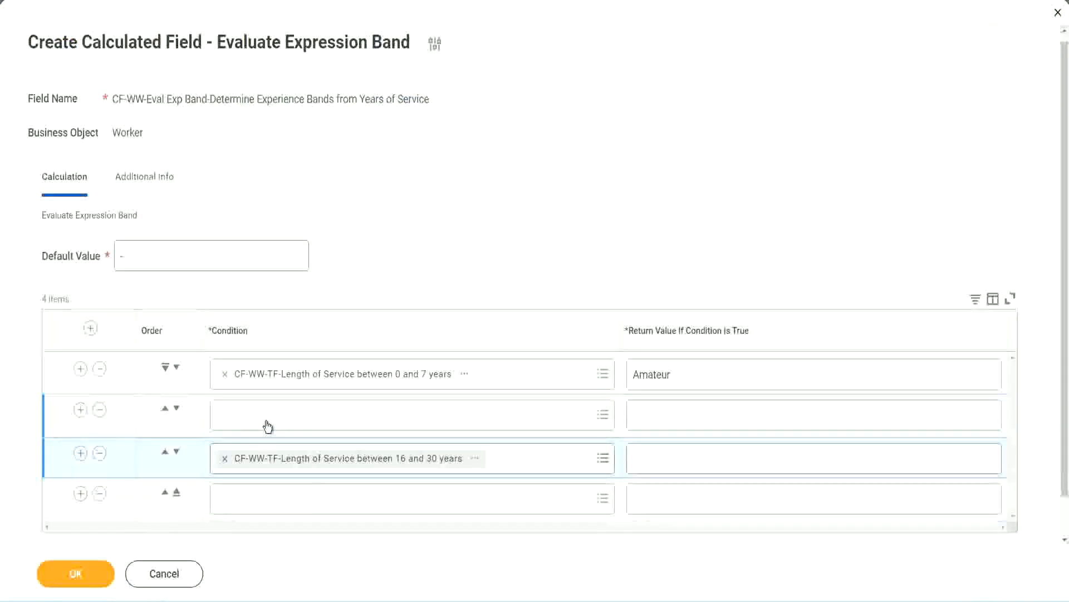
{"action": "left_click", "coordinate": [268, 427]}
{"action": "key", "text": "ctrl+v"}
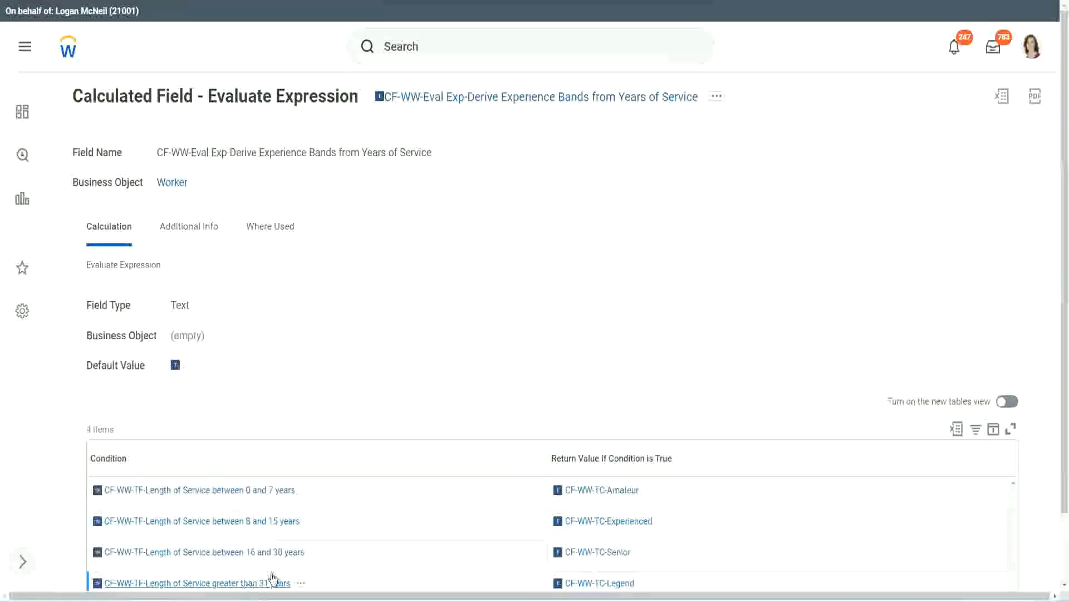
Copy the condition CF-WW-TF-Length of Service greater than 31 years from the existing field into the fourth row.
{"action": "right_click", "coordinate": [273, 578]}
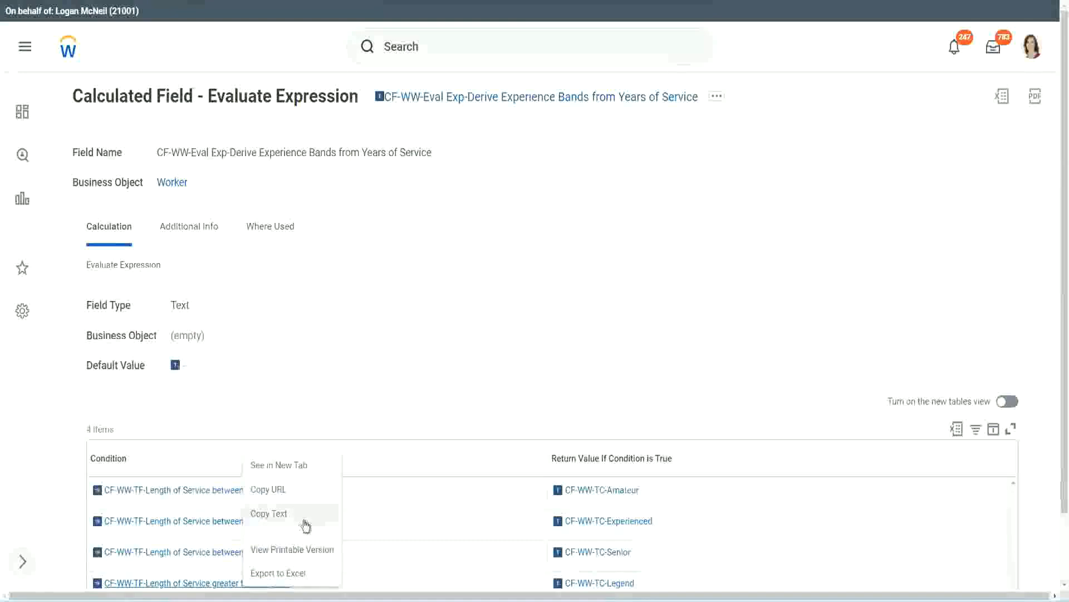
{"action": "left_click", "coordinate": [306, 525]}
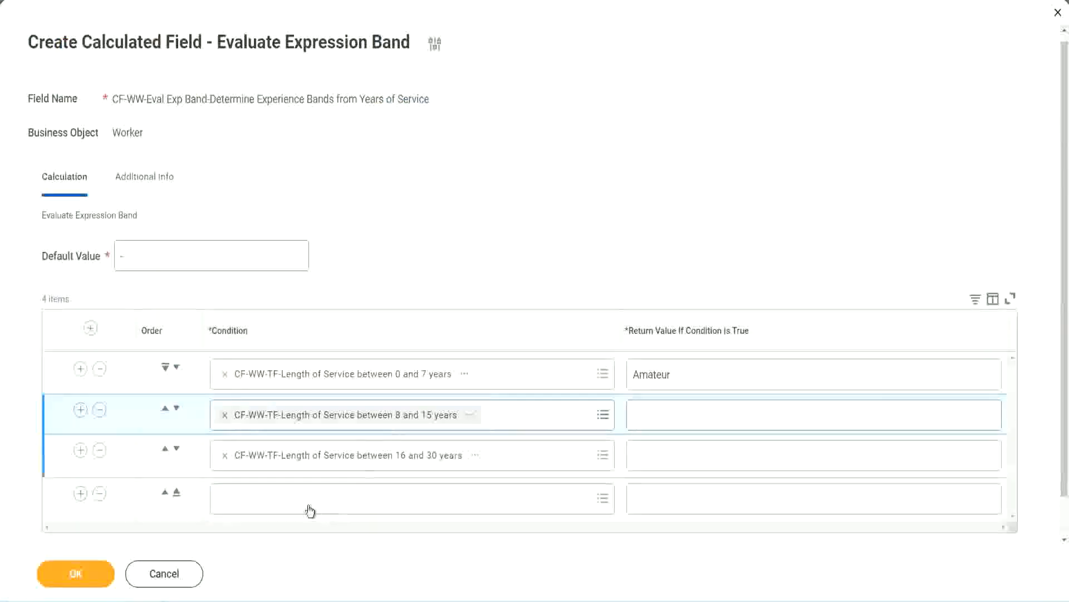
{"action": "key", "text": "ctrl+v"}
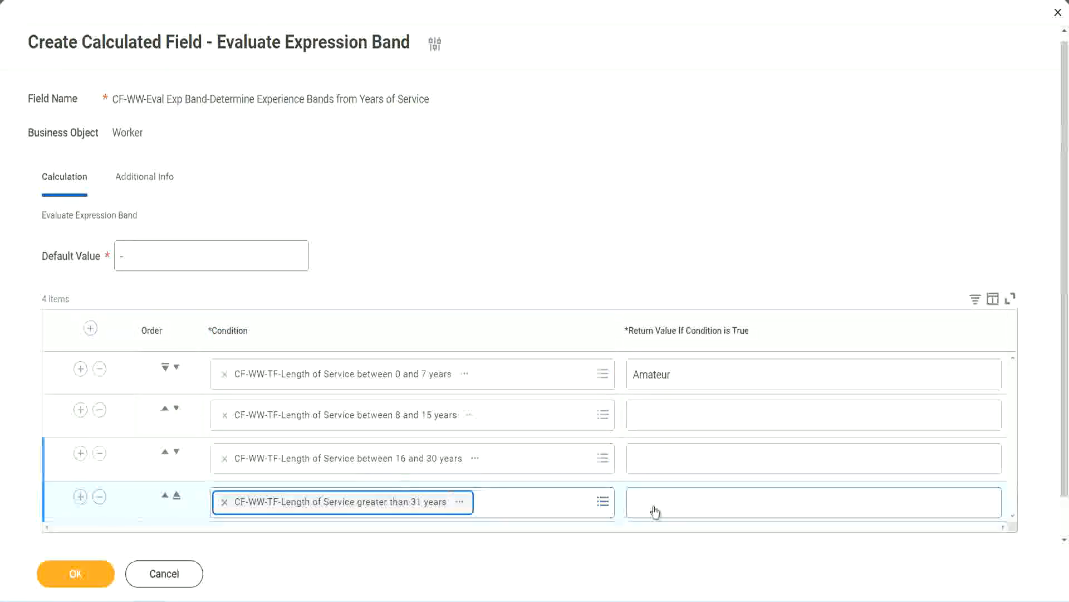
Enter the return values Legend for greater than 31 years, Senior for 16 to 30 and Experienced for 8 to 15, and save the calculated field.
{"action": "left_click", "coordinate": [700, 501]}
{"action": "type", "text": "Le"}
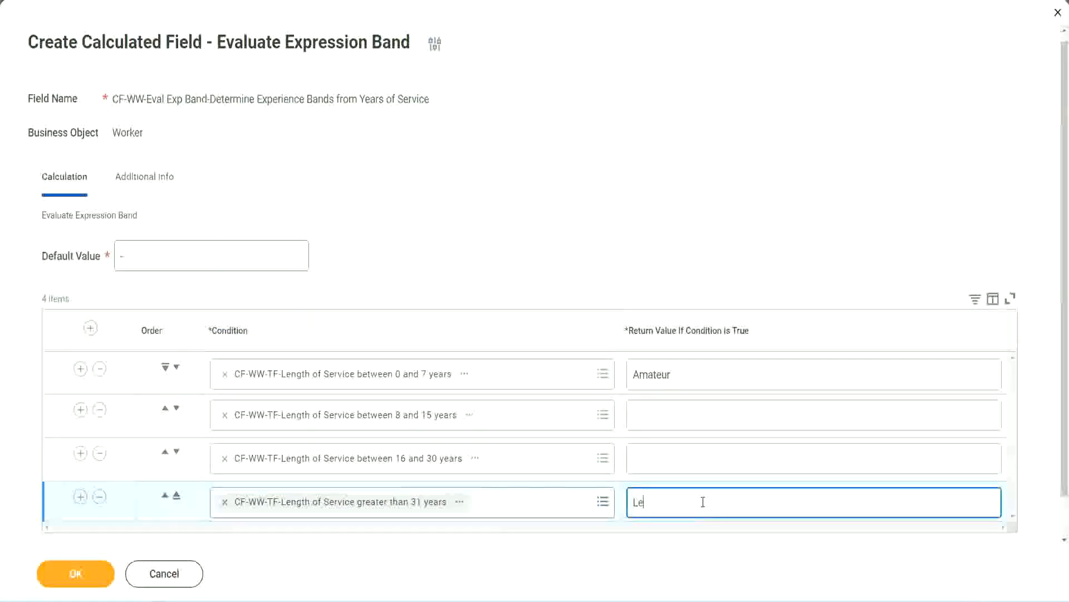
{"action": "type", "text": "gend"}
{"action": "left_click", "coordinate": [657, 457]}
{"action": "type", "text": "S"}
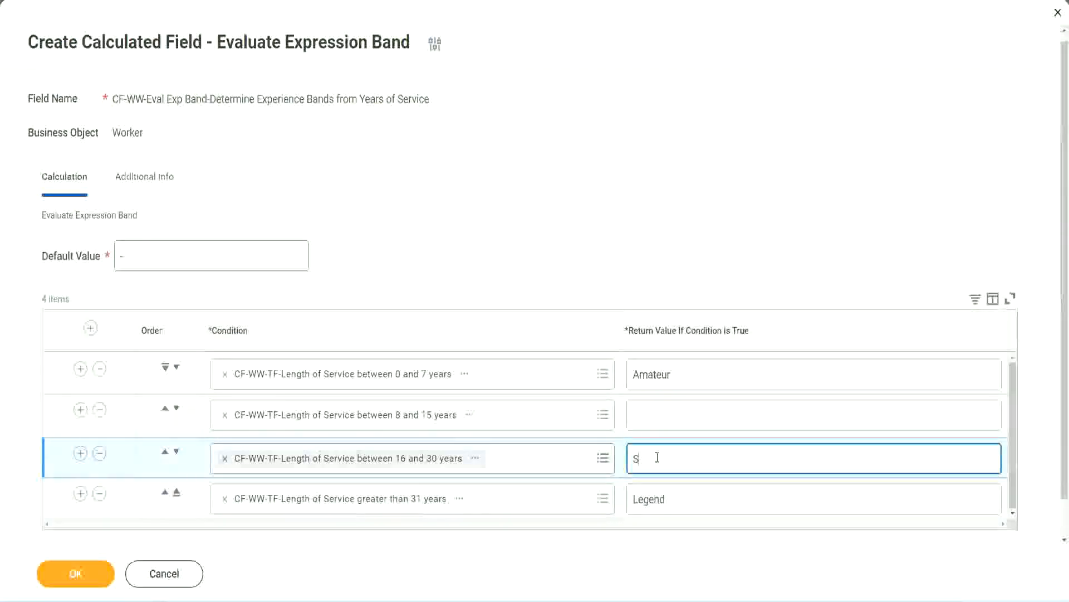
{"action": "type", "text": "enior"}
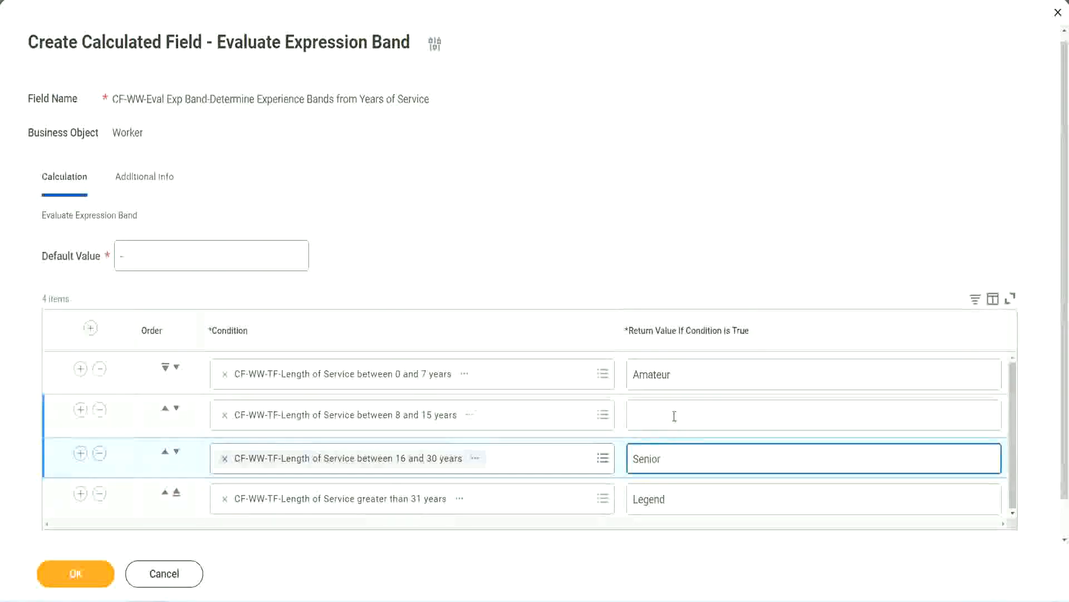
{"action": "left_click", "coordinate": [674, 416]}
{"action": "type", "text": "Ex"}
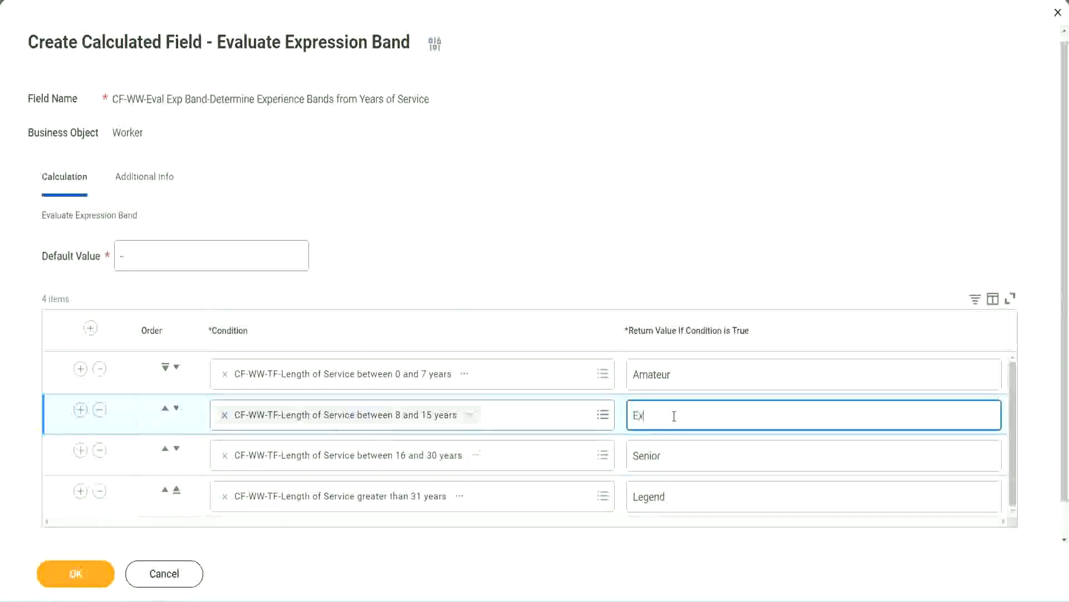
{"action": "type", "text": "perienced"}
{"action": "left_click", "coordinate": [93, 576]}
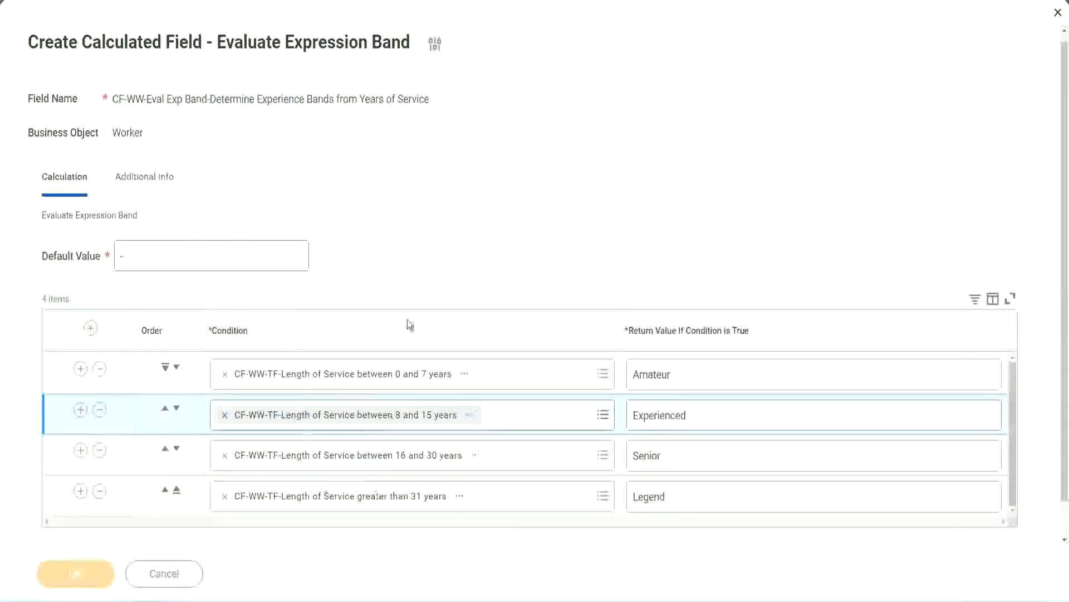
Check the return value listed for each length-of-service condition in the saved calculated field.
{"action": "scroll", "coordinate": [366, 340], "scroll_direction": "down", "scroll_amount": 3}
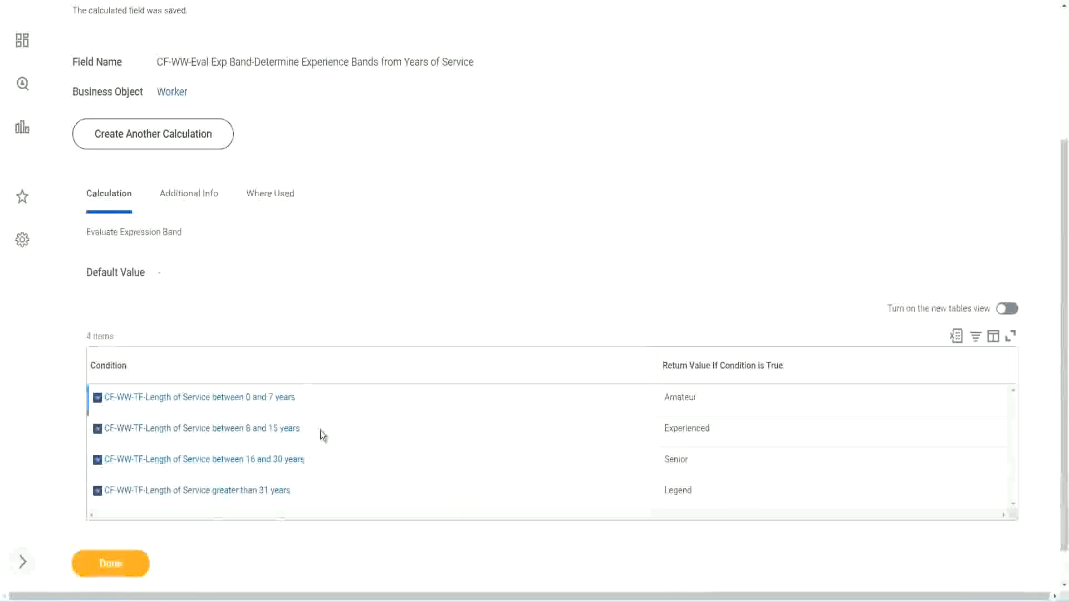
{"action": "double_click", "coordinate": [682, 396]}
{"action": "double_click", "coordinate": [687, 428]}
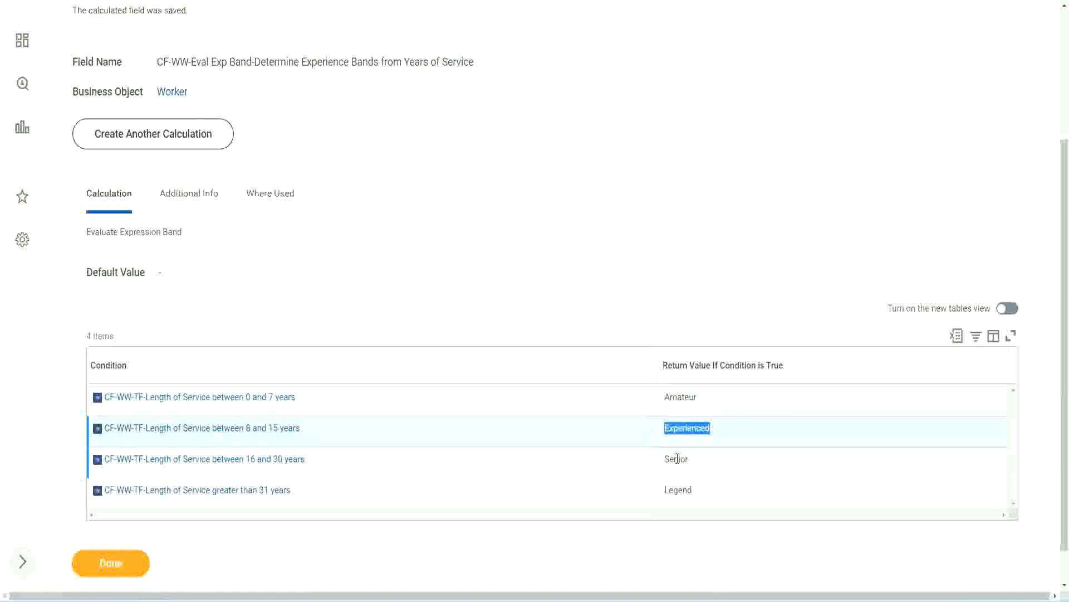
{"action": "double_click", "coordinate": [677, 459]}
{"action": "left_click", "coordinate": [680, 486]}
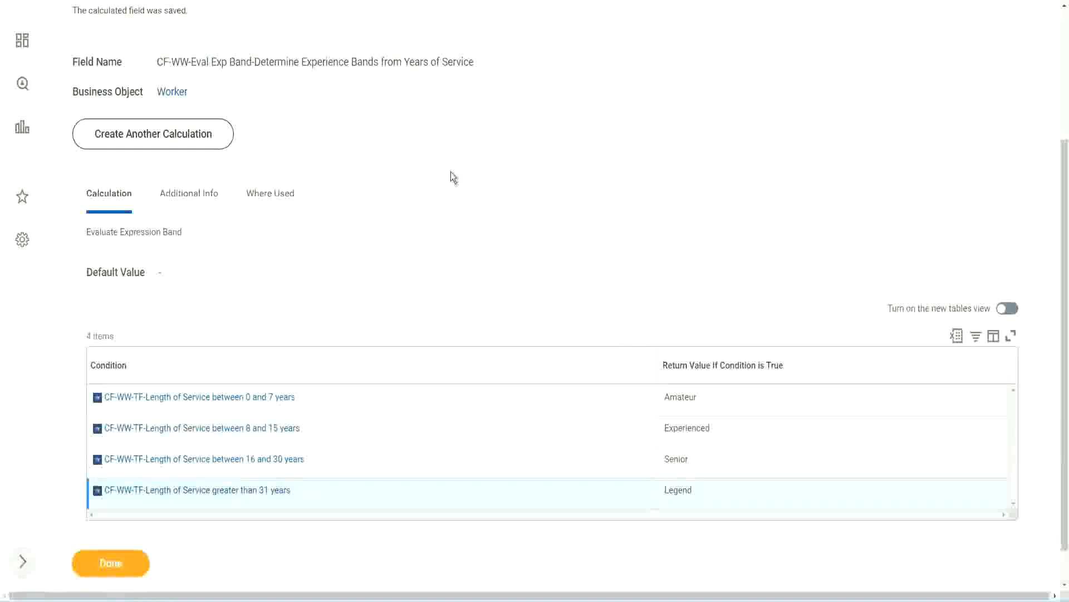
Copy the name of the saved Evaluate Expression Band calculated field as text.
{"action": "scroll", "coordinate": [450, 171], "scroll_direction": "up", "scroll_amount": 3}
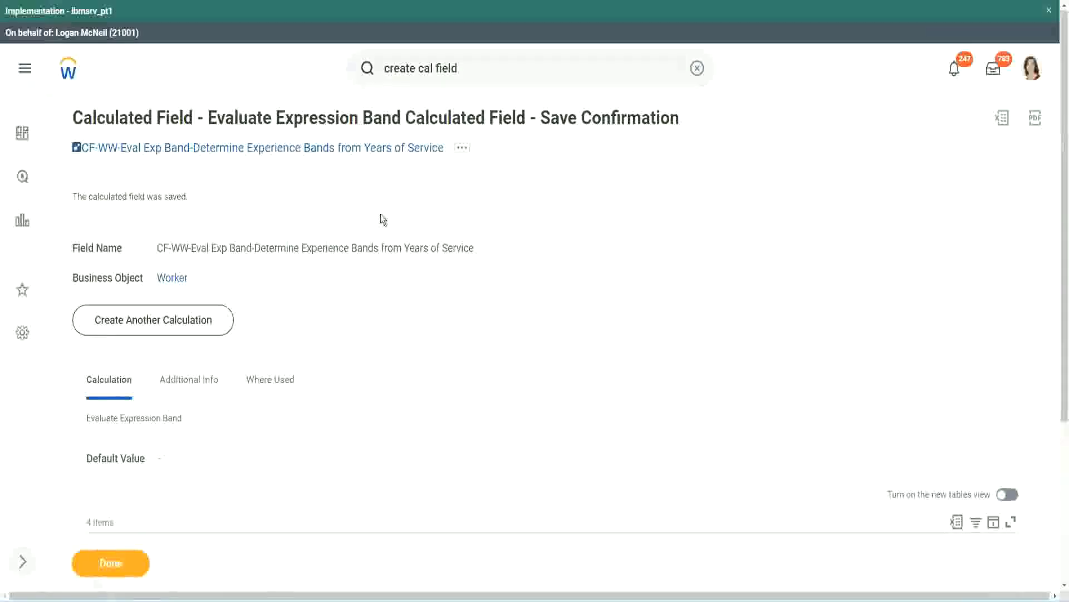
{"action": "right_click", "coordinate": [350, 150]}
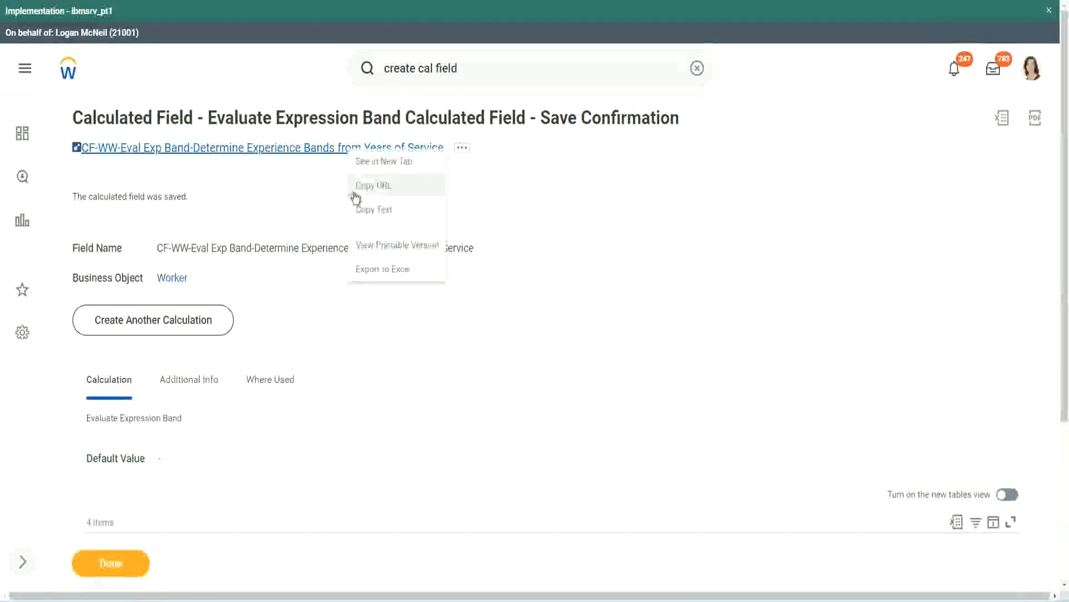
{"action": "left_click", "coordinate": [368, 211]}
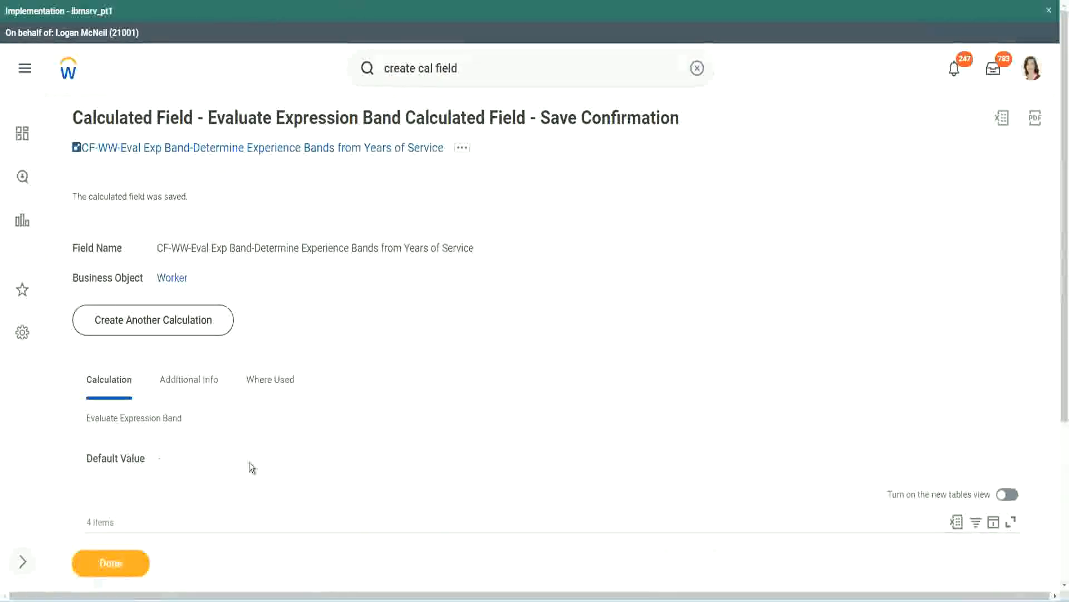
Review the saved field's default value, conditions and return values, returning to Workday from the Calculated Fields functions slide.
{"action": "scroll", "coordinate": [354, 432], "scroll_direction": "down", "scroll_amount": 3}
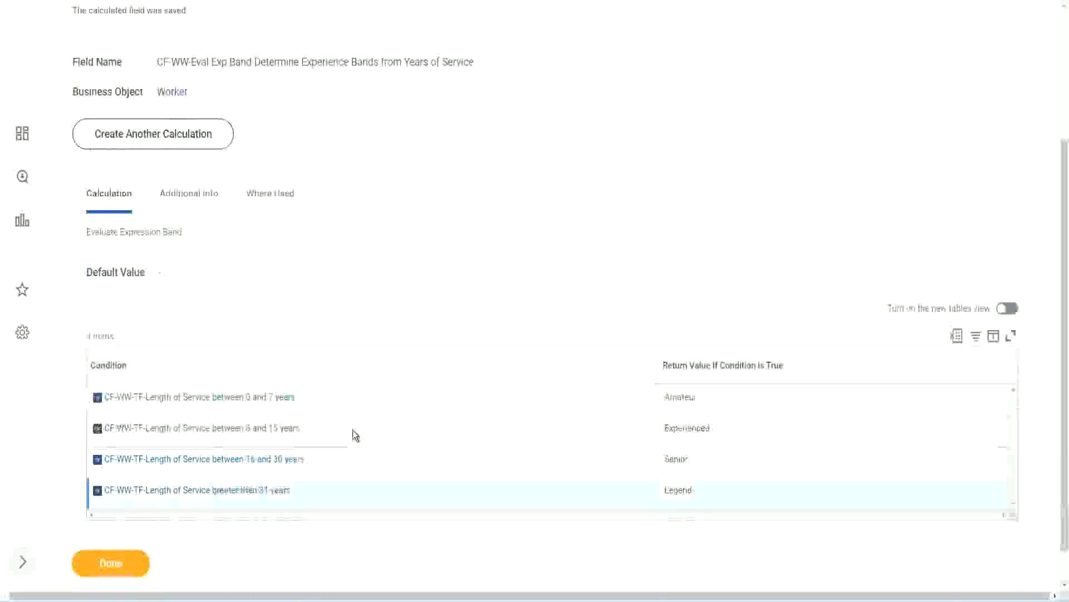
{"action": "scroll", "coordinate": [352, 429], "scroll_direction": "down", "scroll_amount": 1}
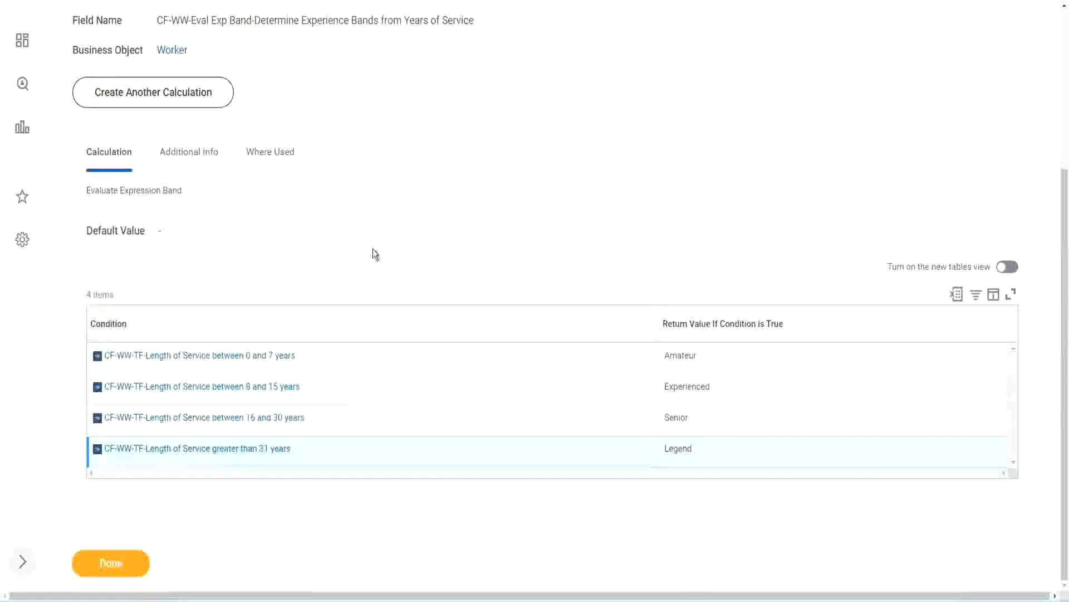
{"action": "scroll", "coordinate": [373, 254], "scroll_direction": "up", "scroll_amount": 2}
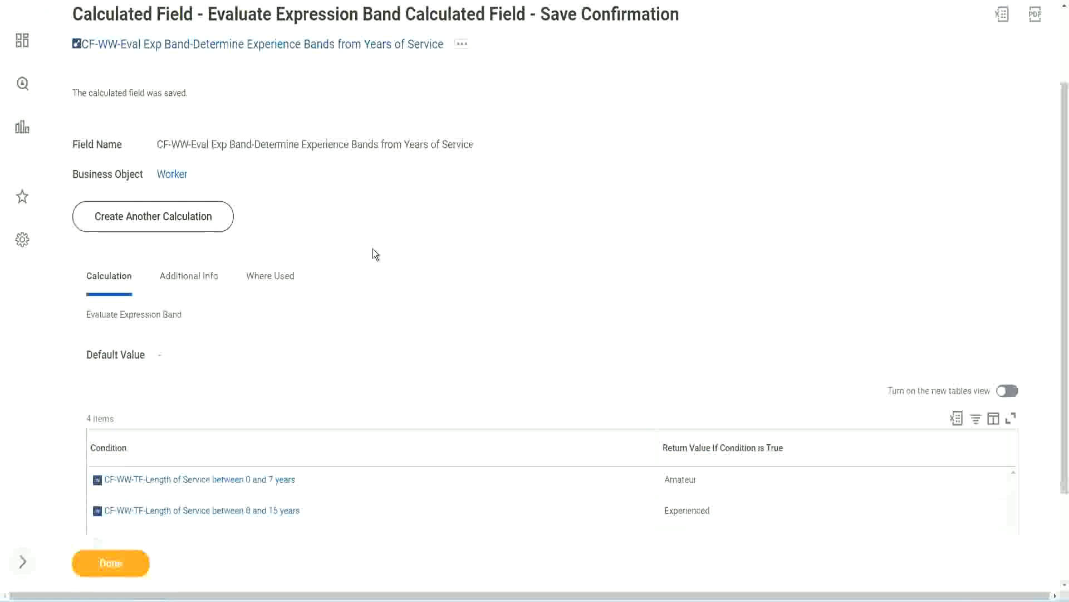
{"action": "scroll", "coordinate": [373, 248], "scroll_direction": "down", "scroll_amount": 2}
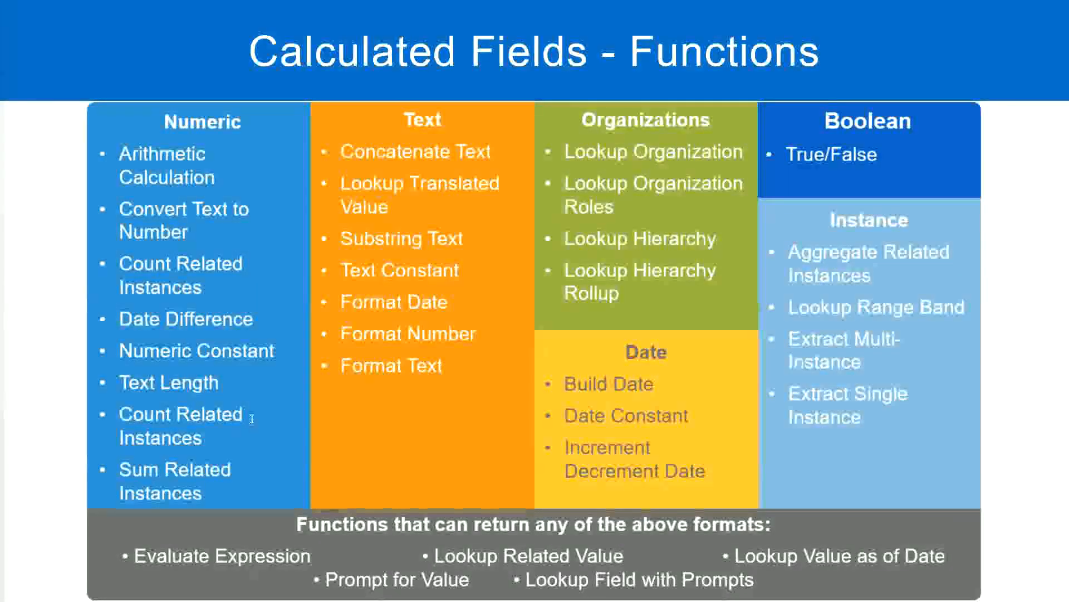
{"action": "key", "text": "alt+Tab"}
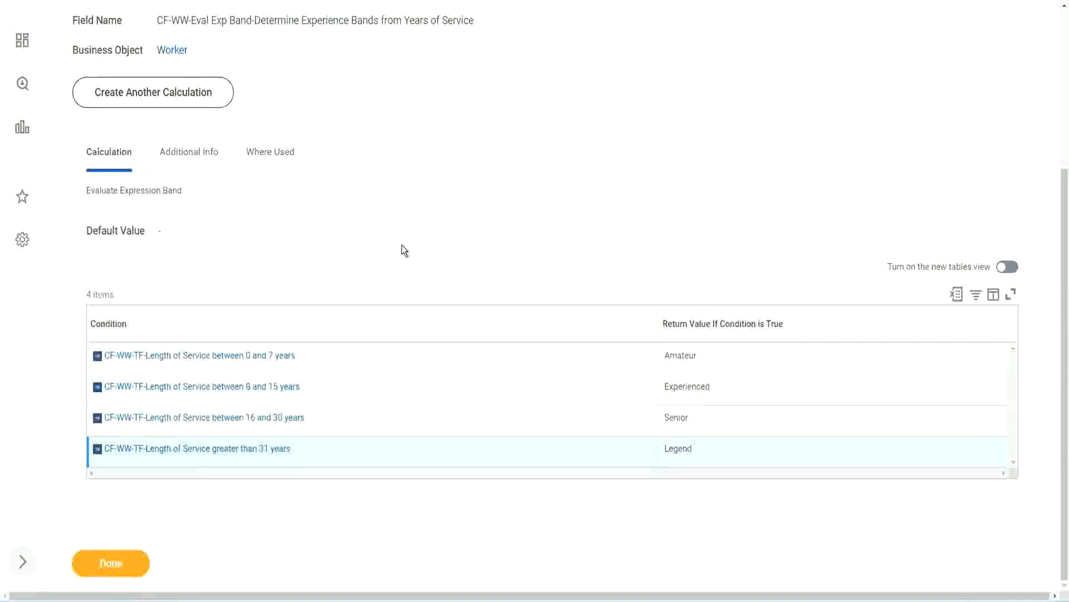
{"action": "scroll", "coordinate": [404, 250], "scroll_direction": "up", "scroll_amount": 1}
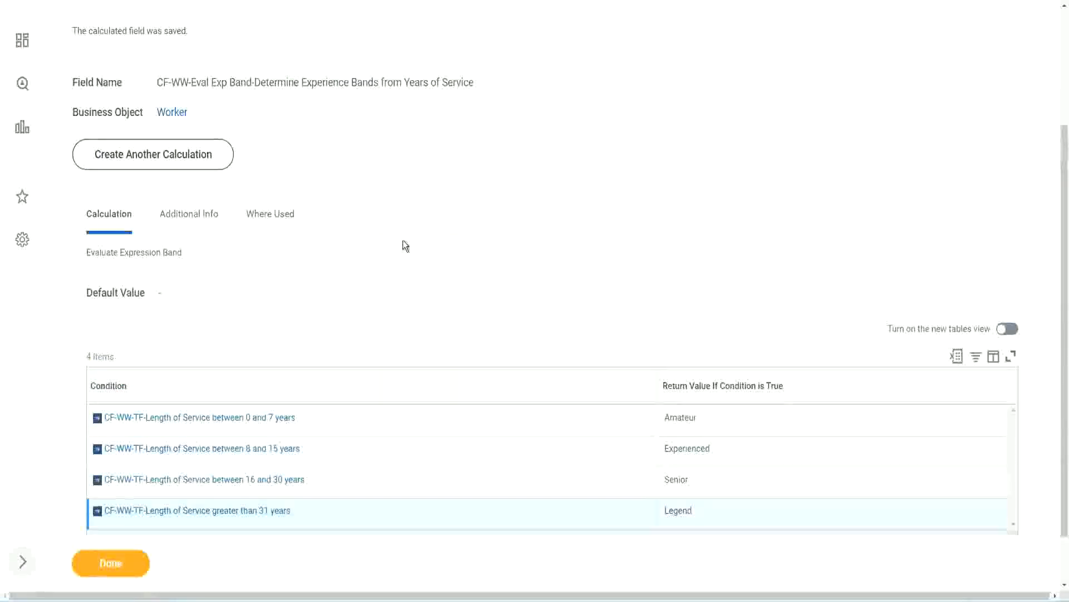
{"action": "scroll", "coordinate": [403, 239], "scroll_direction": "up", "scroll_amount": 3}
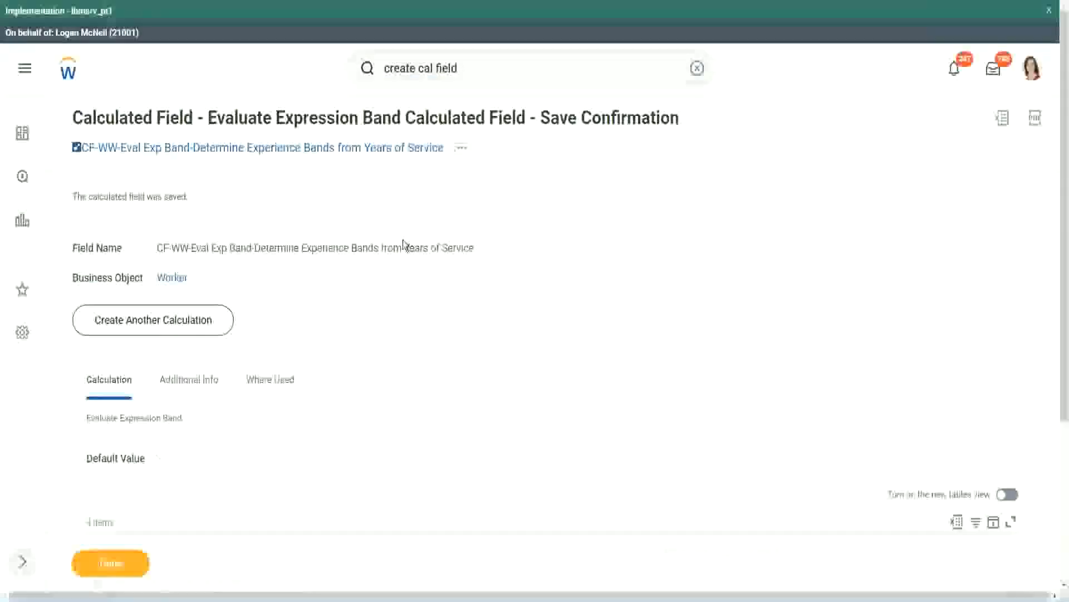
{"action": "scroll", "coordinate": [403, 239], "scroll_direction": "down", "scroll_amount": 4}
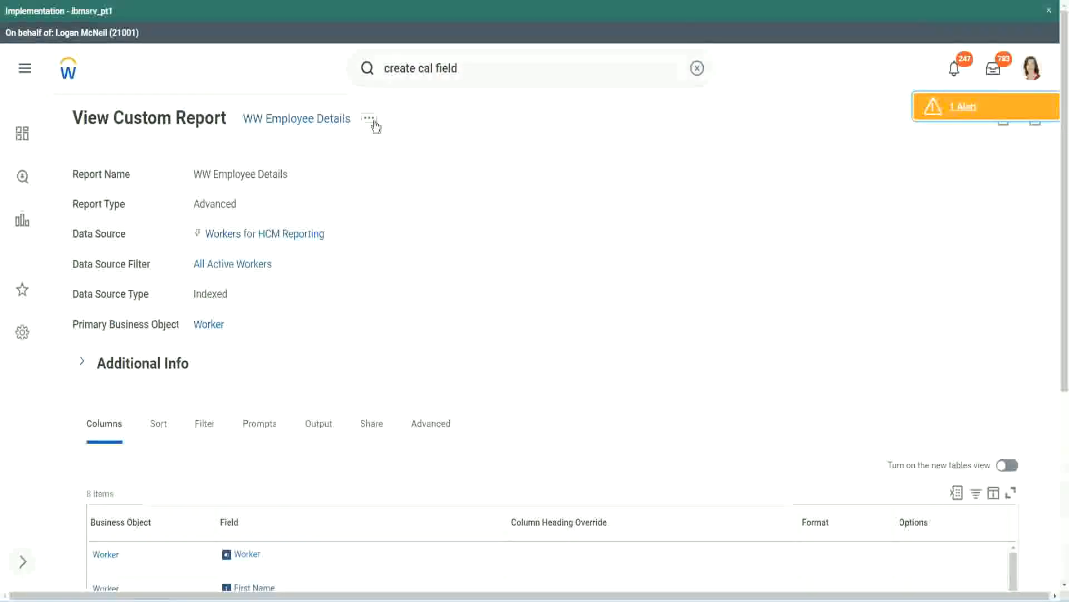
Open the WW Employee Details custom report for editing.
{"action": "left_click", "coordinate": [370, 118]}
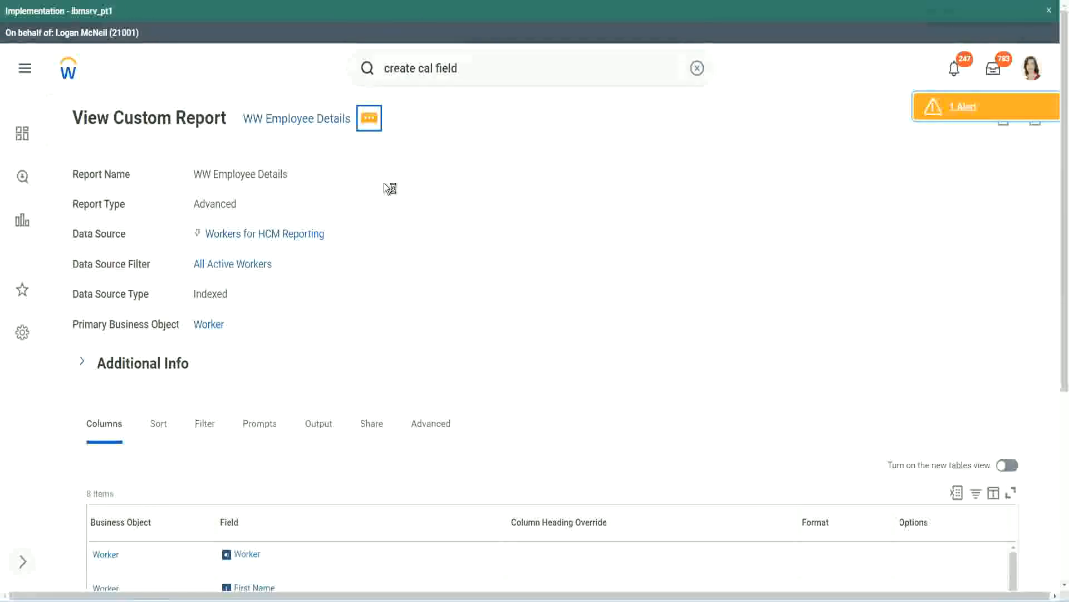
{"action": "mouse_move", "coordinate": [412, 178]}
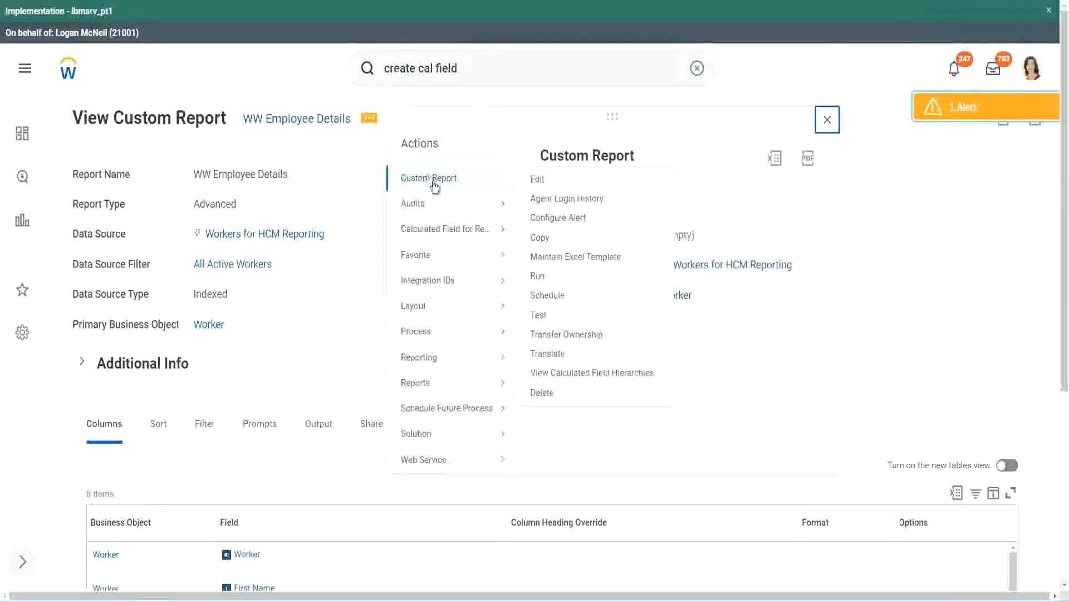
{"action": "left_click", "coordinate": [538, 180]}
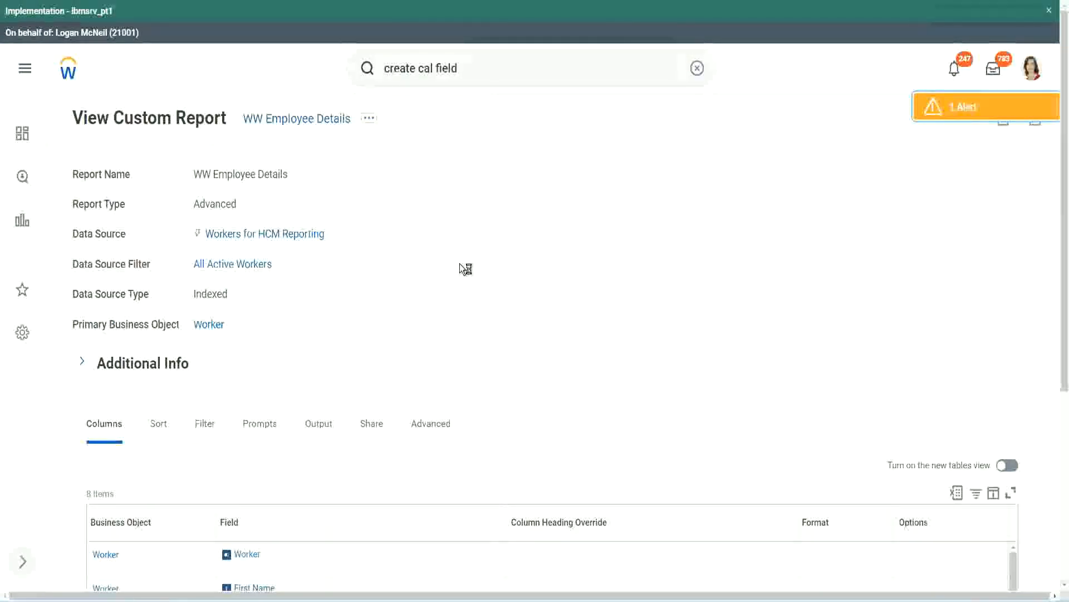
Add a new Worker row below the Experience Bands row in the report's columns.
{"action": "scroll", "coordinate": [459, 263], "scroll_direction": "down", "scroll_amount": 1}
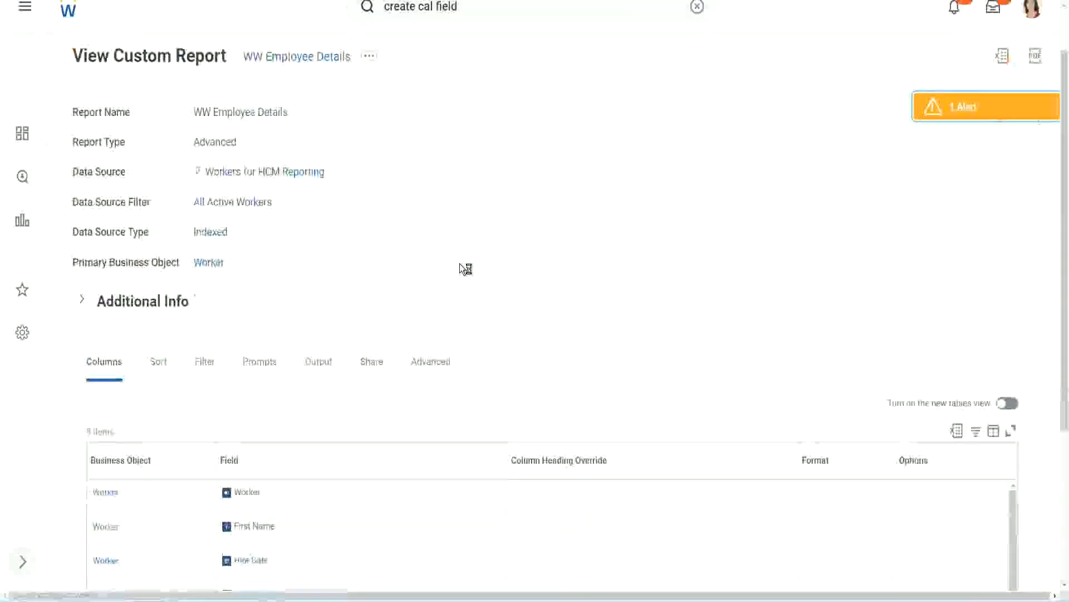
{"action": "scroll", "coordinate": [460, 263], "scroll_direction": "down", "scroll_amount": 4}
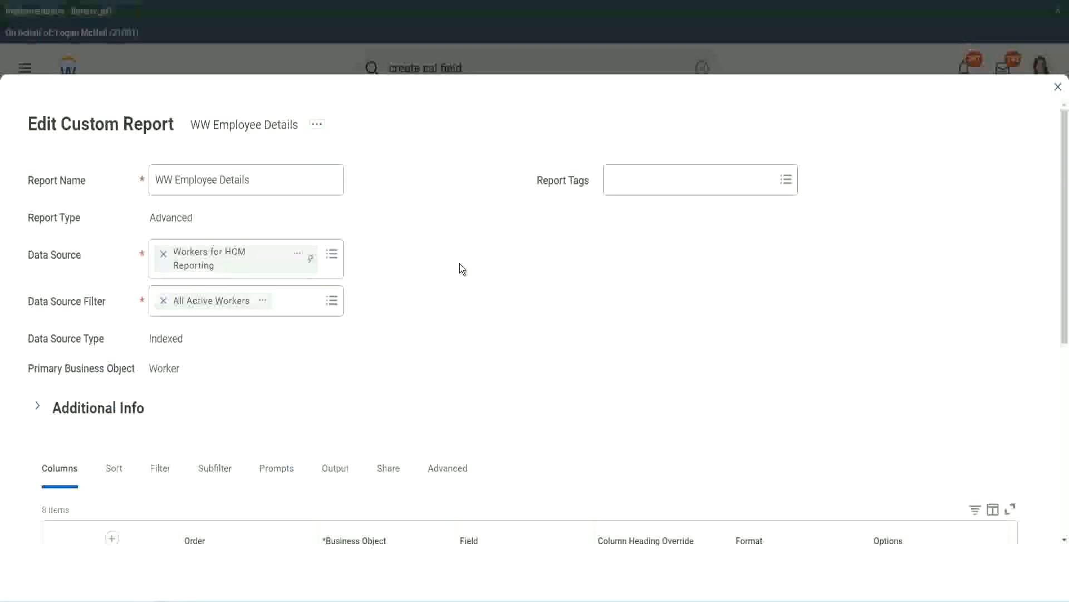
{"action": "scroll", "coordinate": [460, 264], "scroll_direction": "down", "scroll_amount": 8}
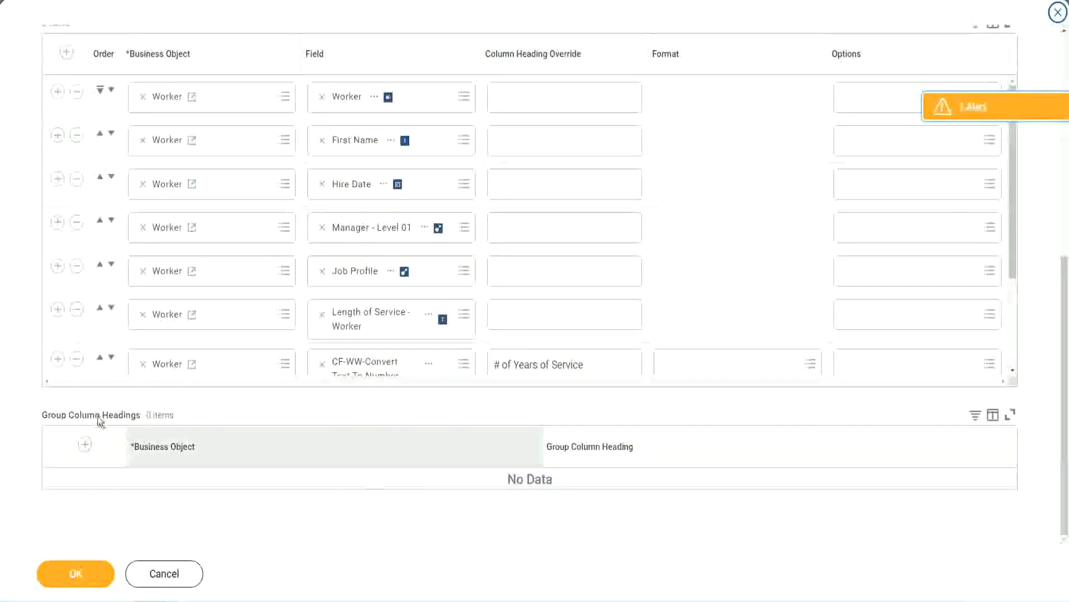
{"action": "scroll", "coordinate": [224, 272], "scroll_direction": "down", "scroll_amount": 3}
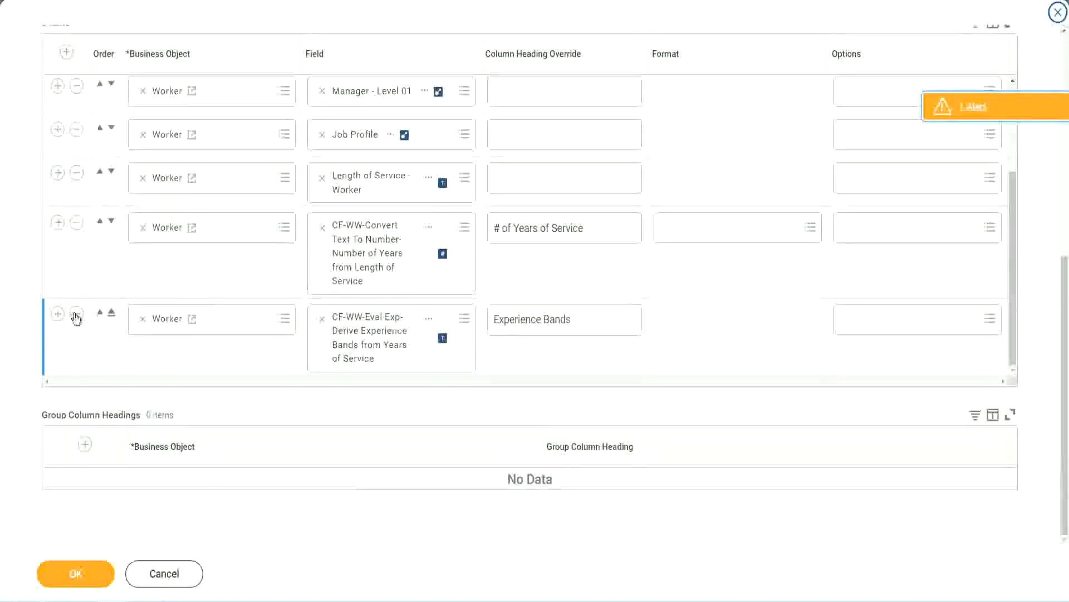
{"action": "left_click", "coordinate": [58, 314]}
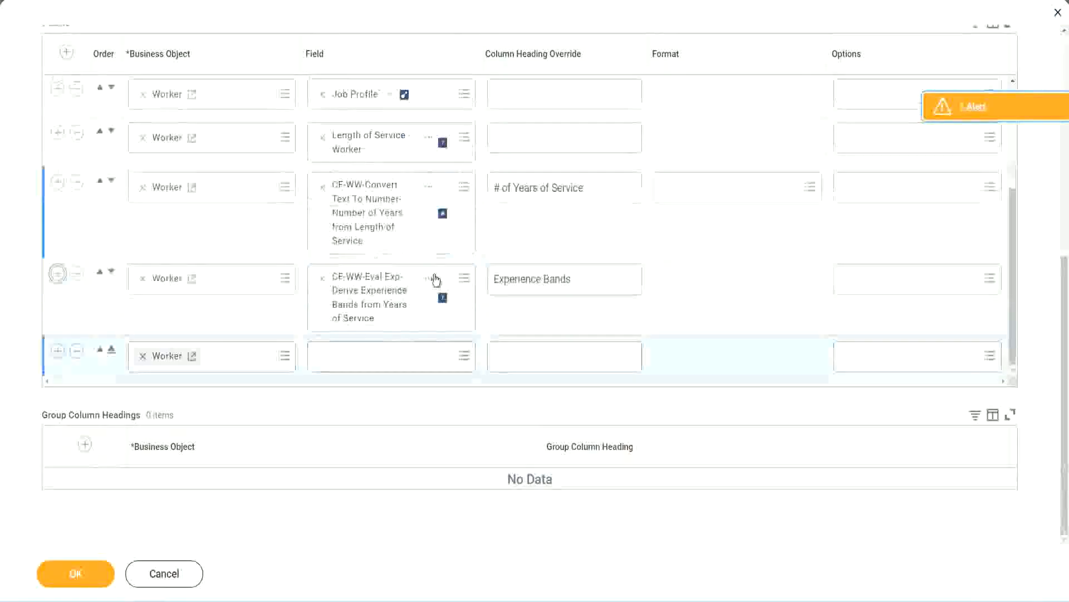
Copy the name of the CF-WW-Eval Exp-Derive Experience Bands field and paste it as the new row's field search text.
{"action": "right_click", "coordinate": [372, 300]}
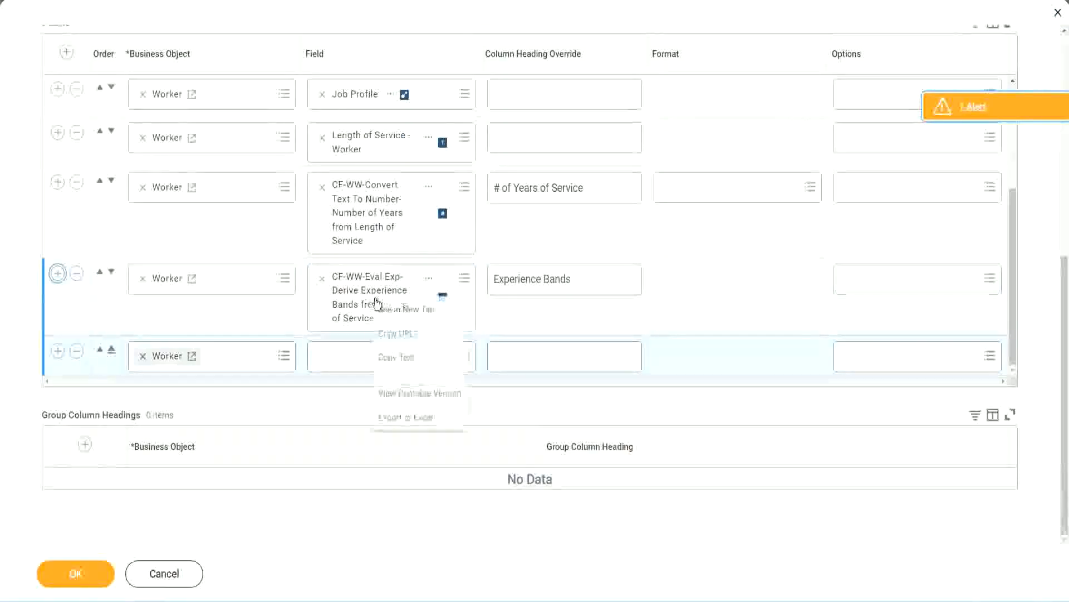
{"action": "left_click", "coordinate": [406, 359]}
{"action": "left_click", "coordinate": [335, 362]}
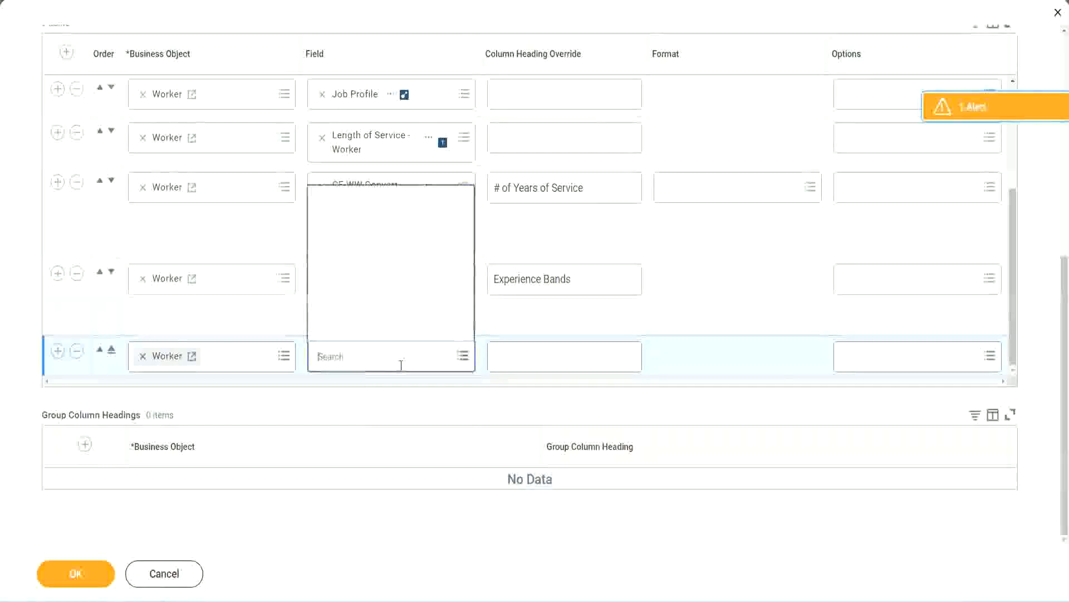
{"action": "key", "text": "ctrl+v"}
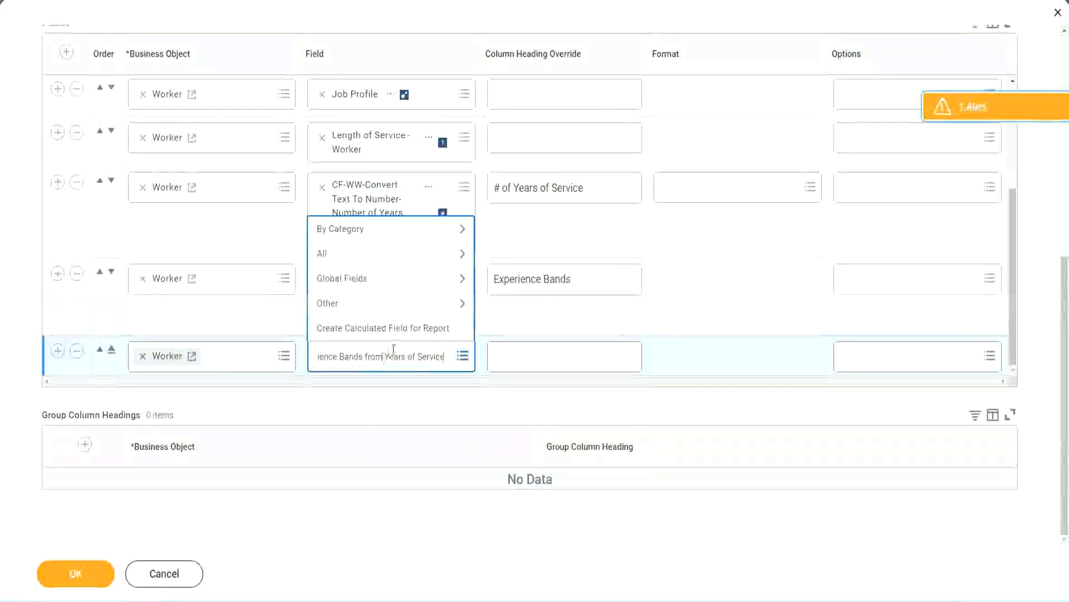
Change the field search to CF-WW-Eval Exp Band and select CF-WW-Eval Exp Band-Determine Experience Bands from Years of Service for the new row.
{"action": "left_click_drag", "start_coordinate": [385, 359], "coordinate": [271, 352]}
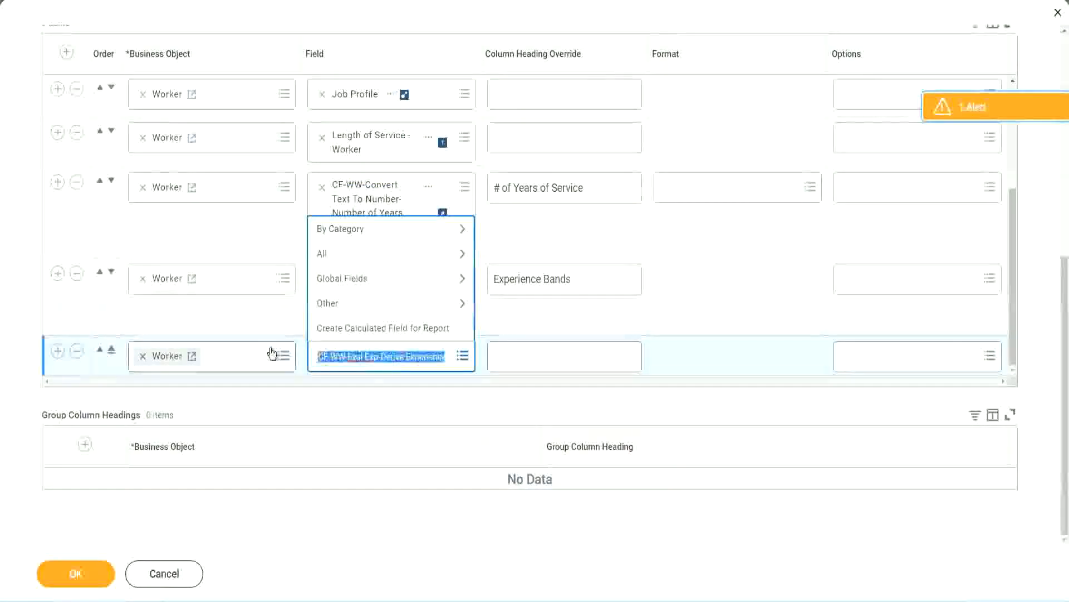
{"action": "left_click", "coordinate": [399, 365]}
{"action": "type", "text": "Band"}
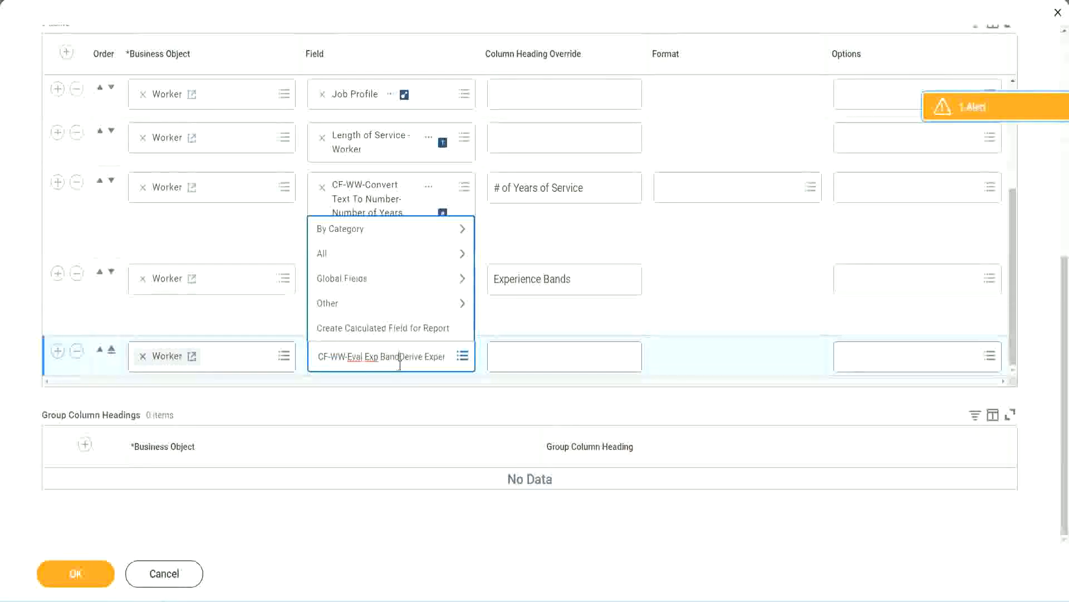
{"action": "key", "text": "Delete"}
{"action": "key", "text": "Delete"}
{"action": "key", "text": "Delete"}
{"action": "key", "text": "Delete"}
{"action": "key", "text": "Delete"}
{"action": "key", "text": "Delete"}
{"action": "key", "text": "Delete"}
{"action": "key", "text": "Delete"}
{"action": "key", "text": "Delete"}
{"action": "key", "text": "Delete"}
{"action": "key", "text": "Delete"}
{"action": "key", "text": "Delete"}
{"action": "key", "text": "Delete"}
{"action": "key", "text": "Return"}
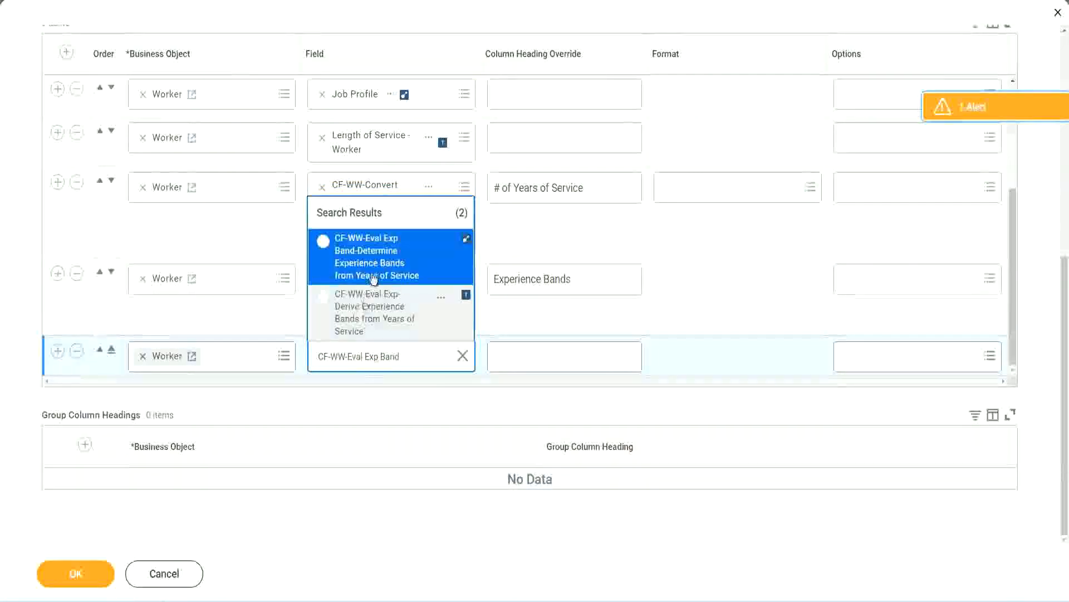
{"action": "left_click", "coordinate": [390, 264]}
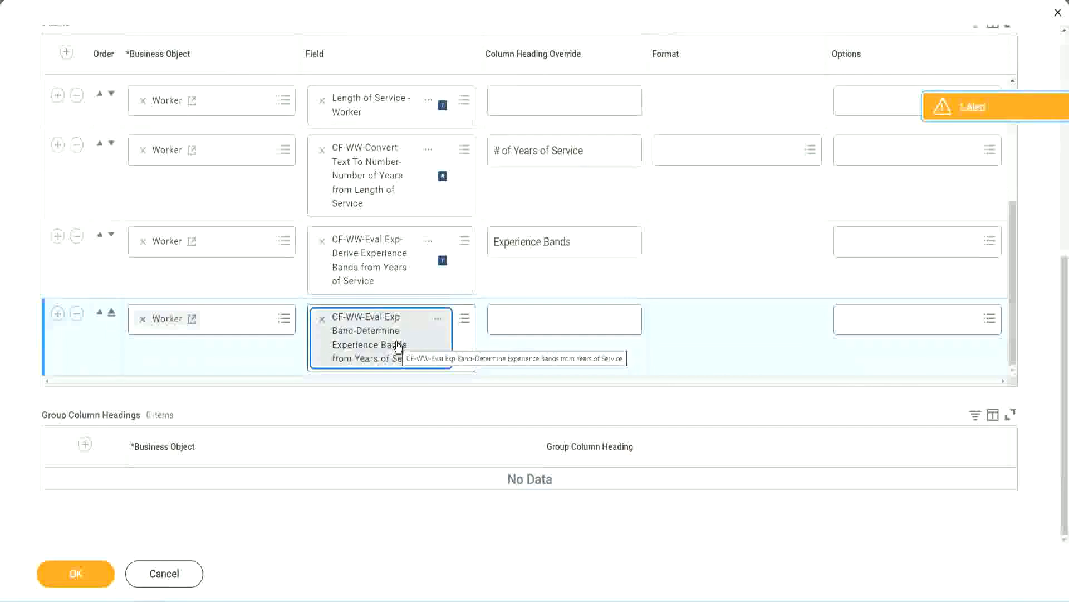
Set the new row's column heading override to Experience Bands (Eval Exp Bands), reusing the heading above, and save the report.
{"action": "left_click", "coordinate": [589, 243]}
{"action": "key", "text": "ctrl+c"}
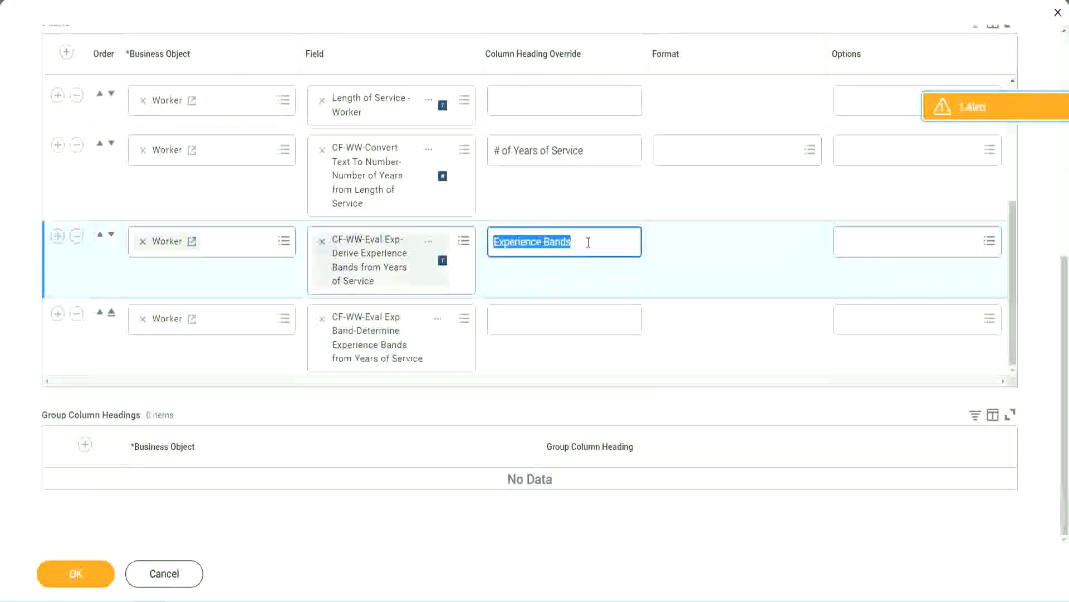
{"action": "left_click", "coordinate": [519, 318]}
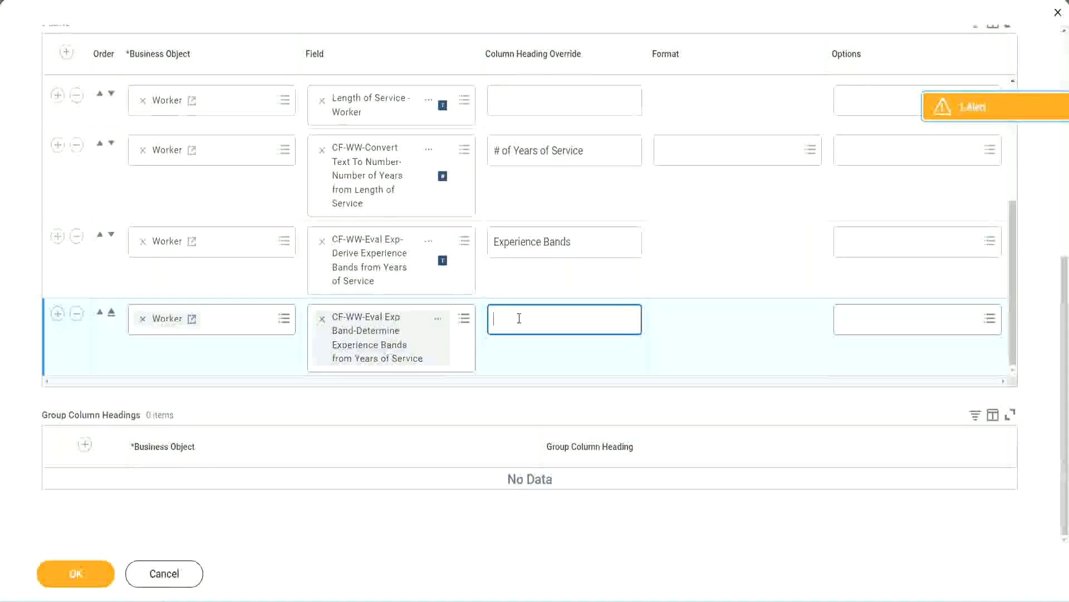
{"action": "key", "text": "ctrl+v"}
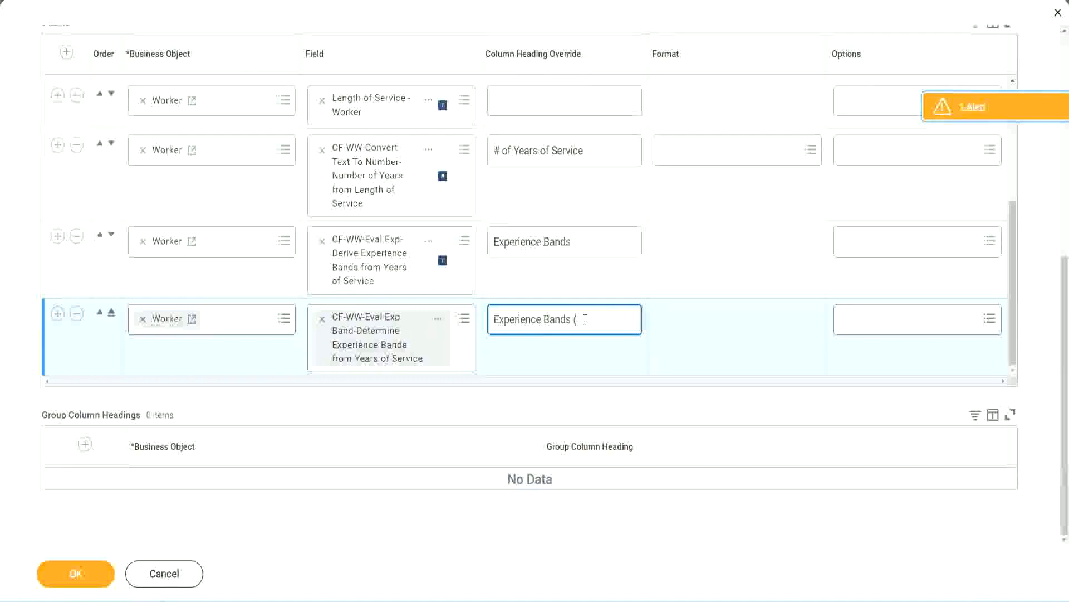
{"action": "type", "text": "val E"}
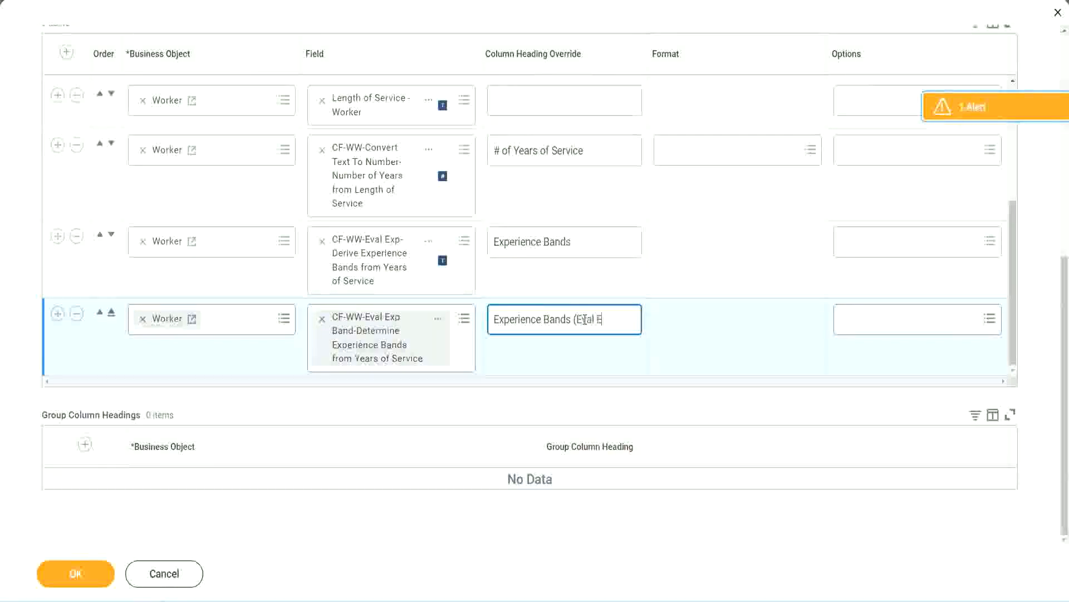
{"action": "type", "text": "xp Bands)"}
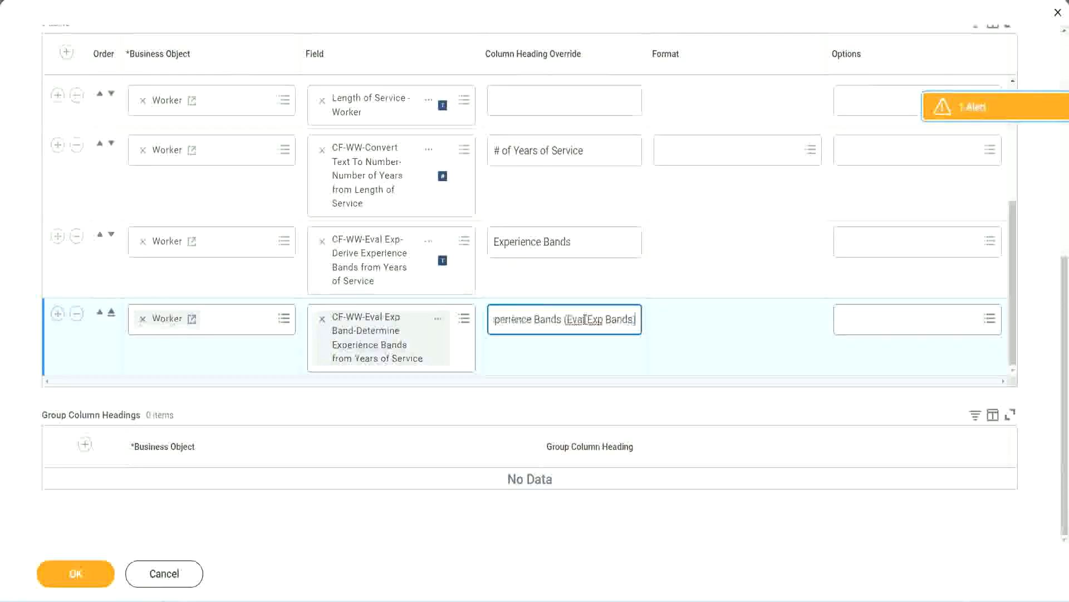
{"action": "double_click", "coordinate": [596, 319]}
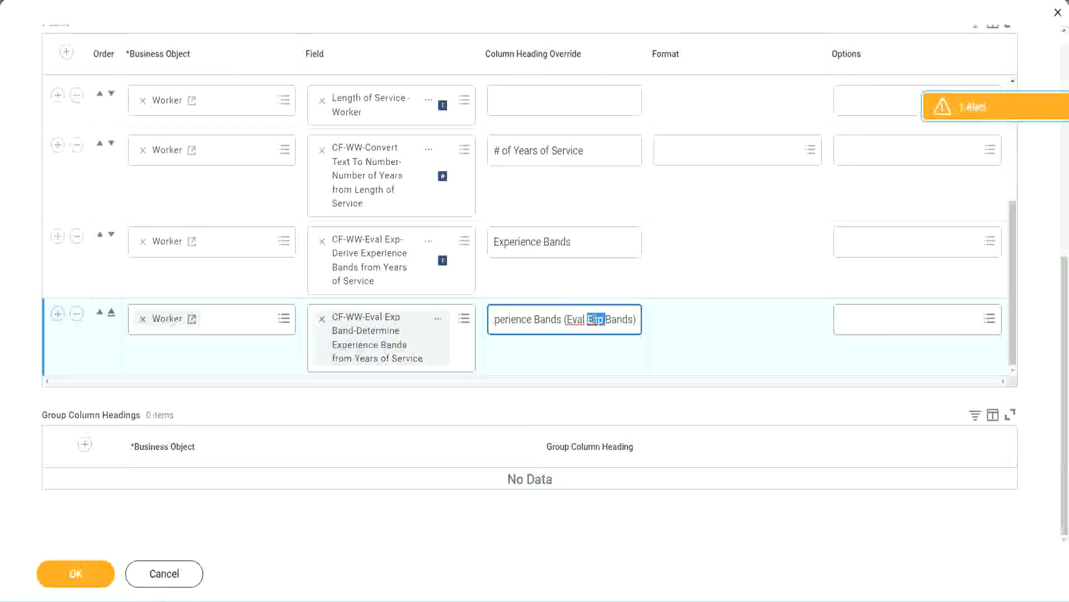
{"action": "left_click", "coordinate": [616, 312]}
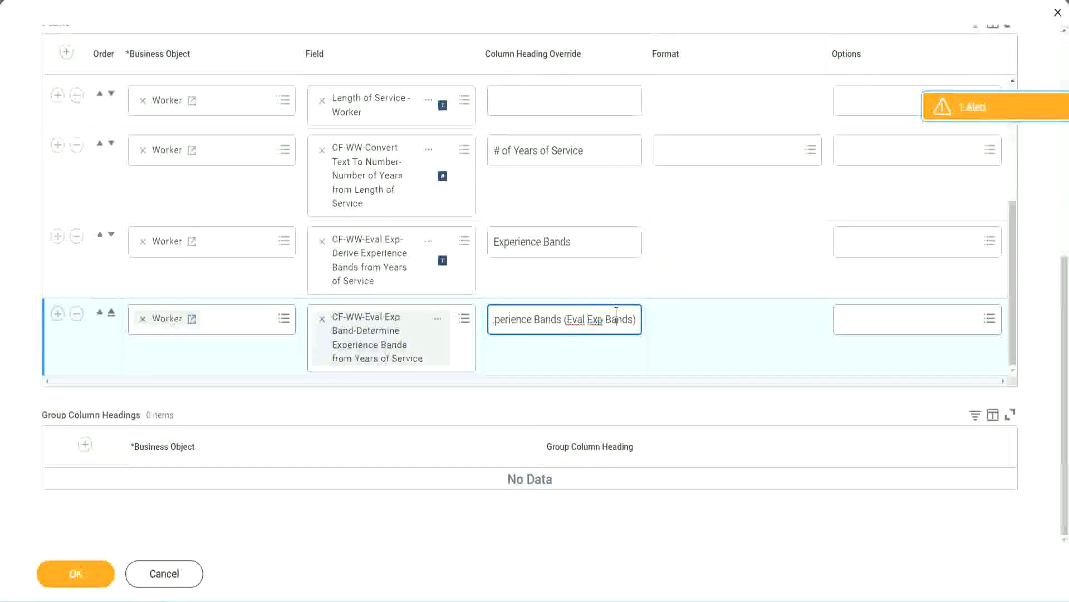
{"action": "left_click", "coordinate": [81, 577]}
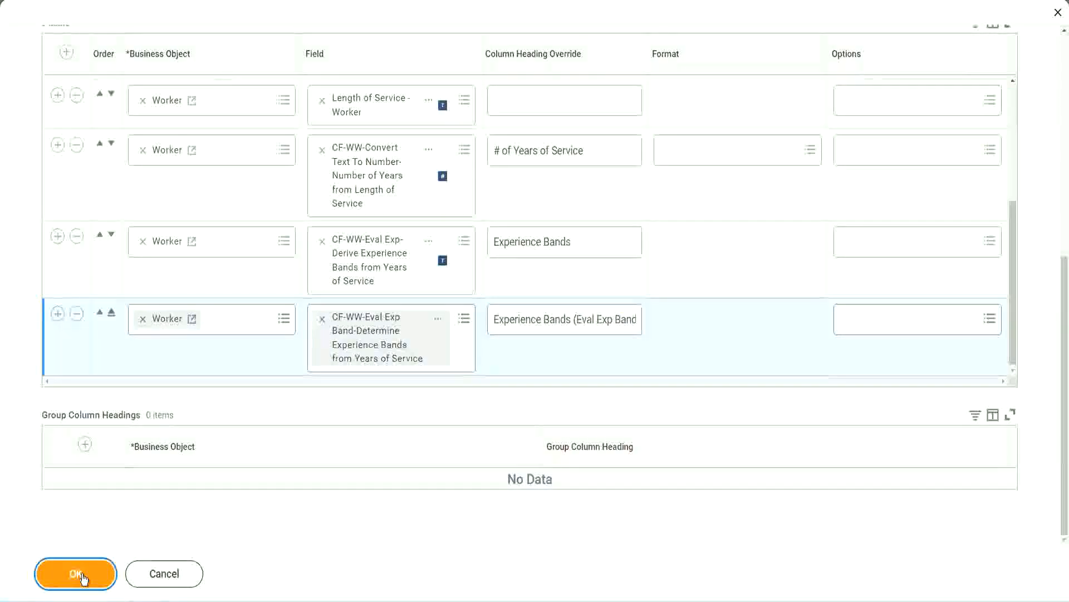